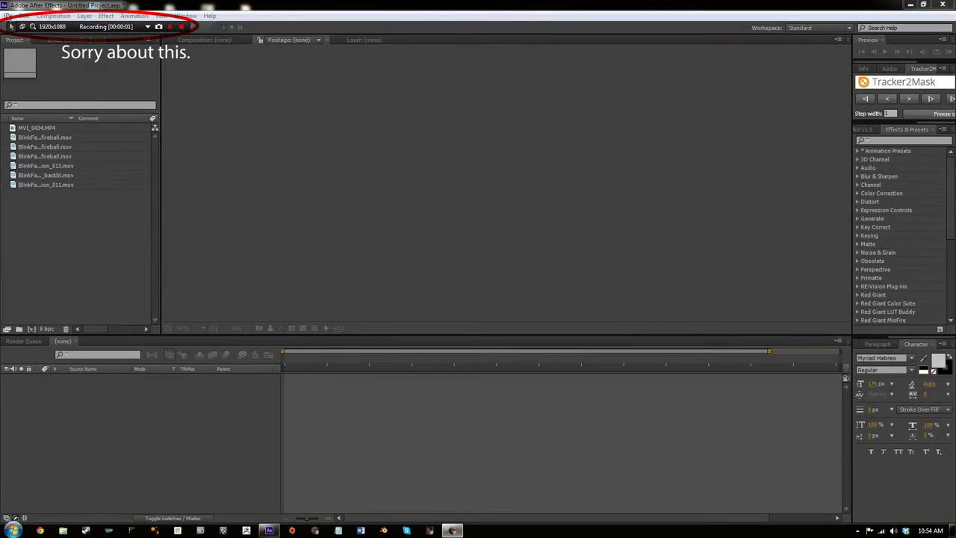
left_click(7, 16)
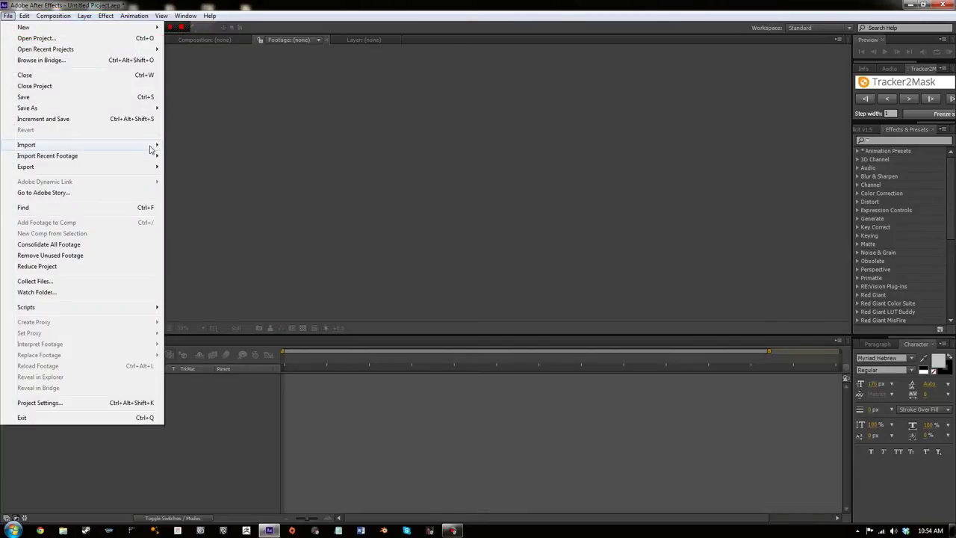
mouse_move(151, 149)
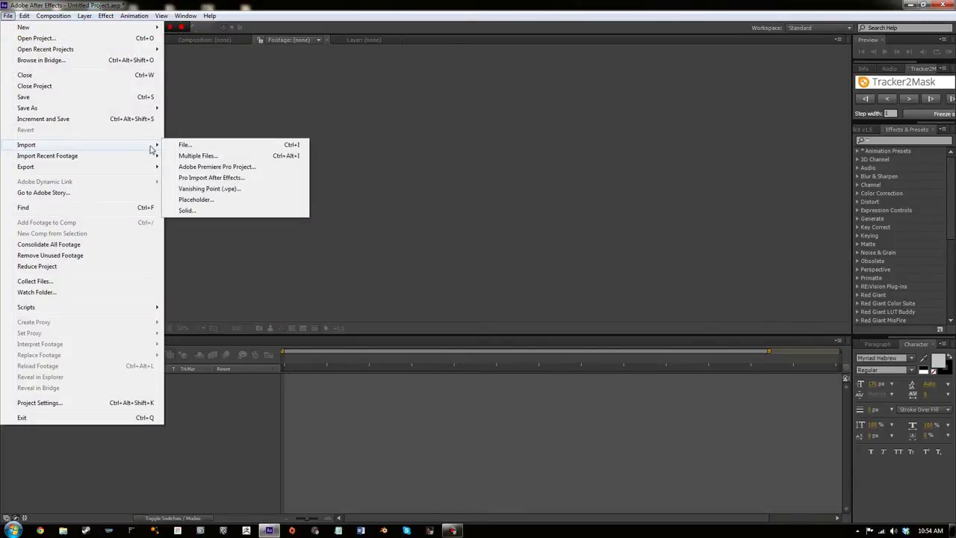
left_click(195, 452)
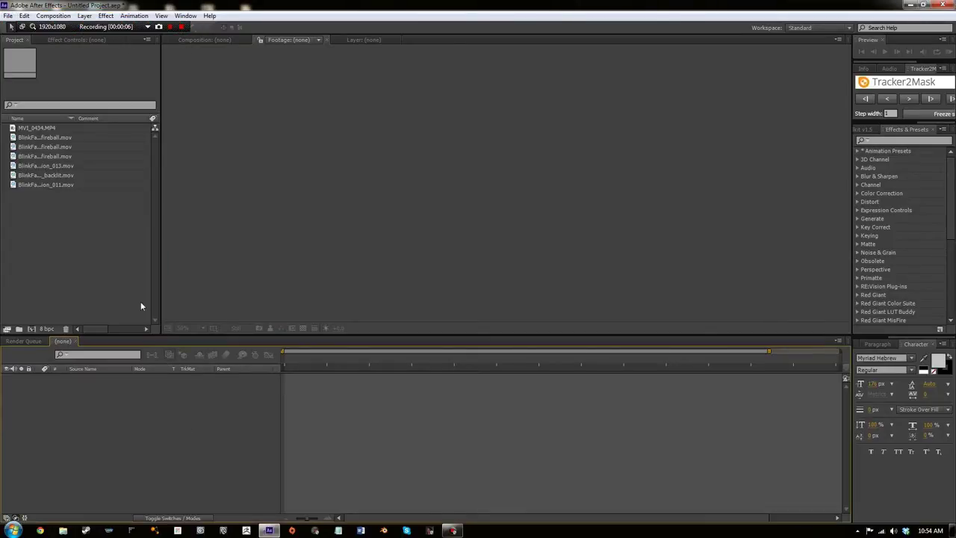
Create a composition from the MVI_0434.MP4 footage and set the viewer magnification to Fit up to 100%
left_click(49, 128)
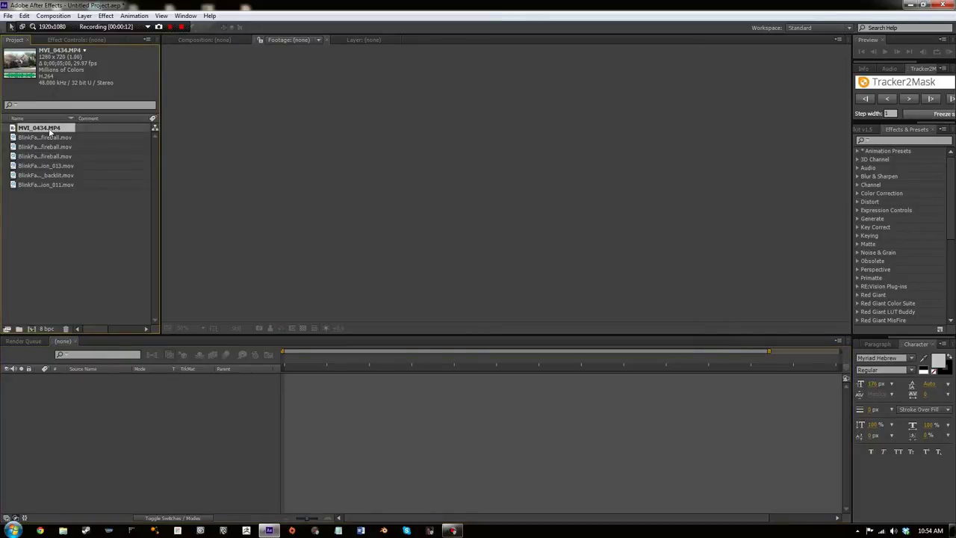
left_click_drag(49, 127, 30, 332)
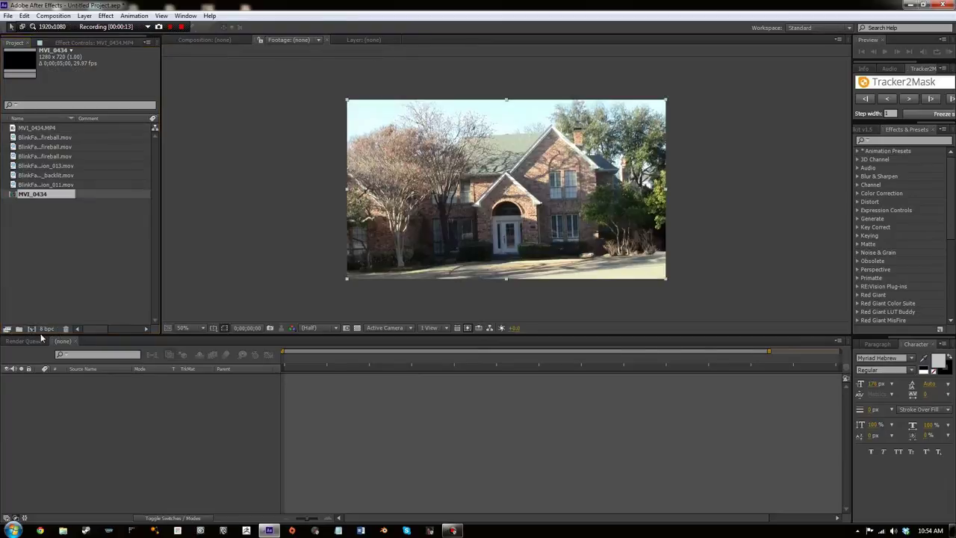
scroll(422, 281, "up", 1)
scroll(423, 280, "down", 2)
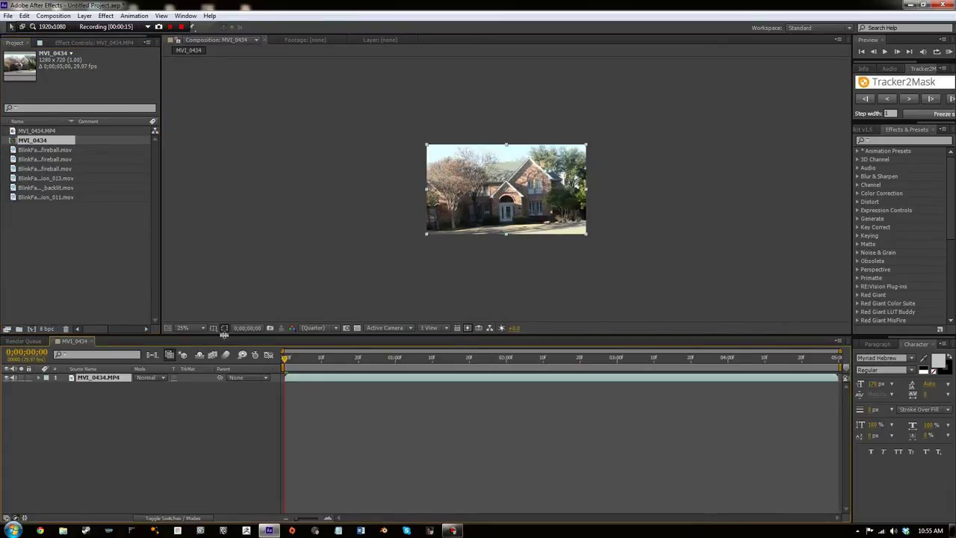
left_click(201, 329)
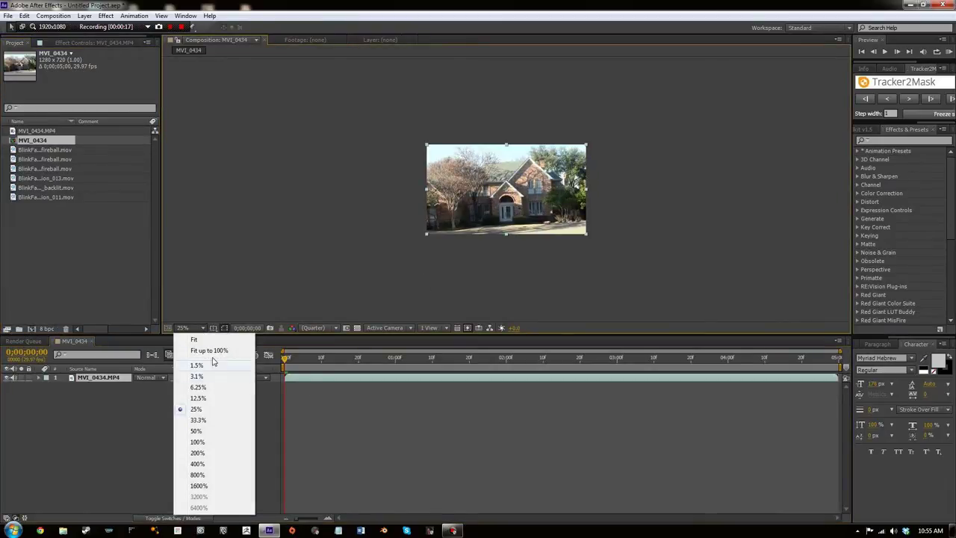
left_click(214, 350)
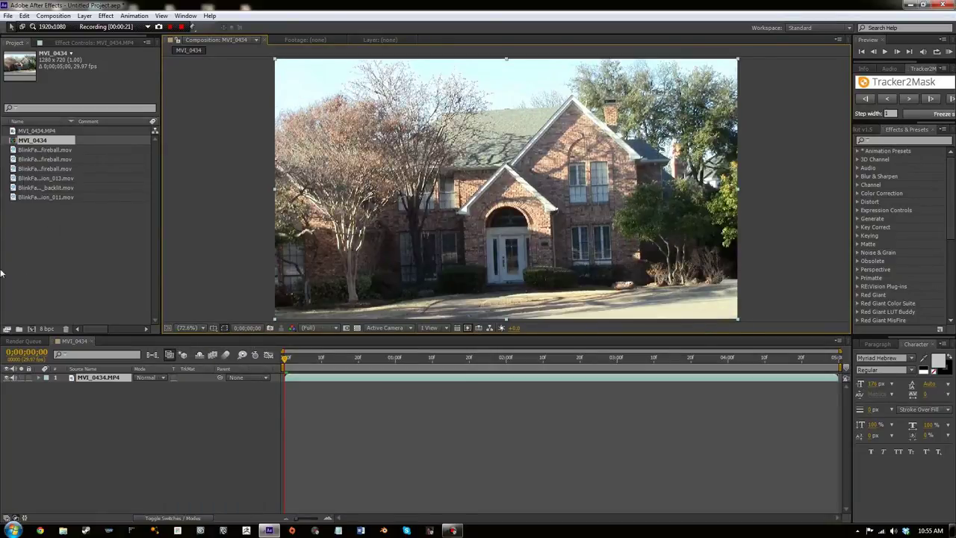
Preview the BlinkFarm_Explosion_011.mov footage
left_click(68, 257)
mouse_move(59, 217)
left_mouse_down()
mouse_move(43, 152)
mouse_move(72, 230)
mouse_move(62, 228)
left_mouse_up()
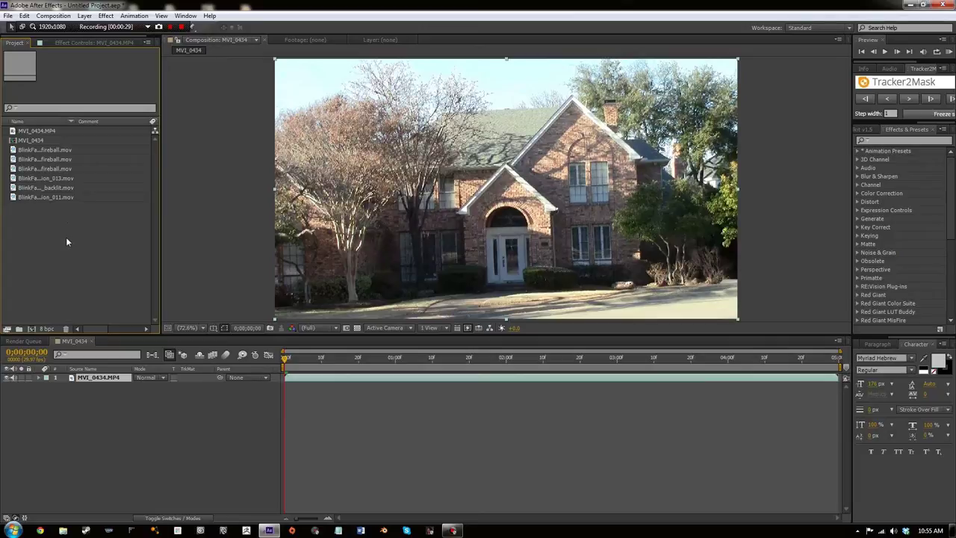
left_click_drag(47, 200, 65, 187)
left_click(57, 225)
double_click(57, 198)
key("space")
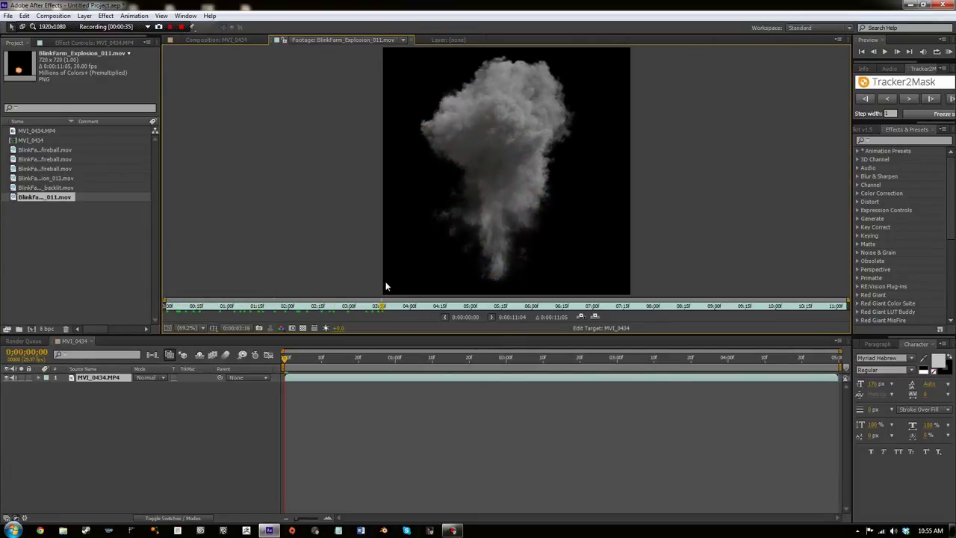
left_click(106, 247)
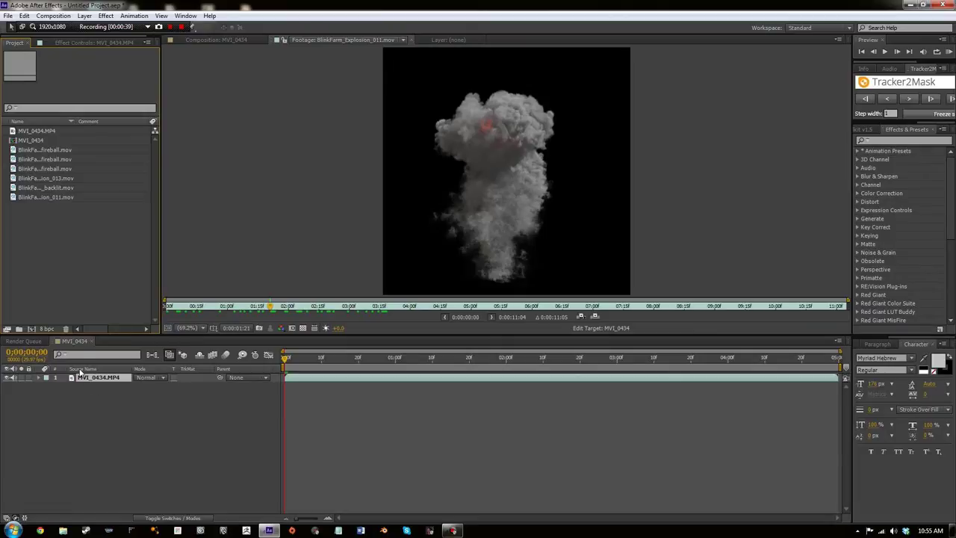
Return to the MVI_0434 composition and send the house clip to mocha AE for tracking
left_click(81, 341)
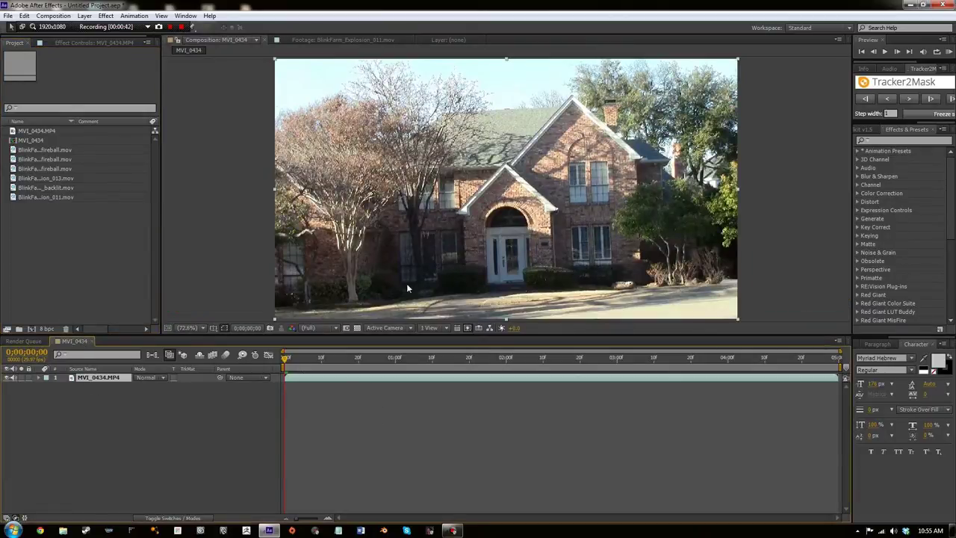
left_click_drag(292, 358, 231, 406)
left_click(134, 16)
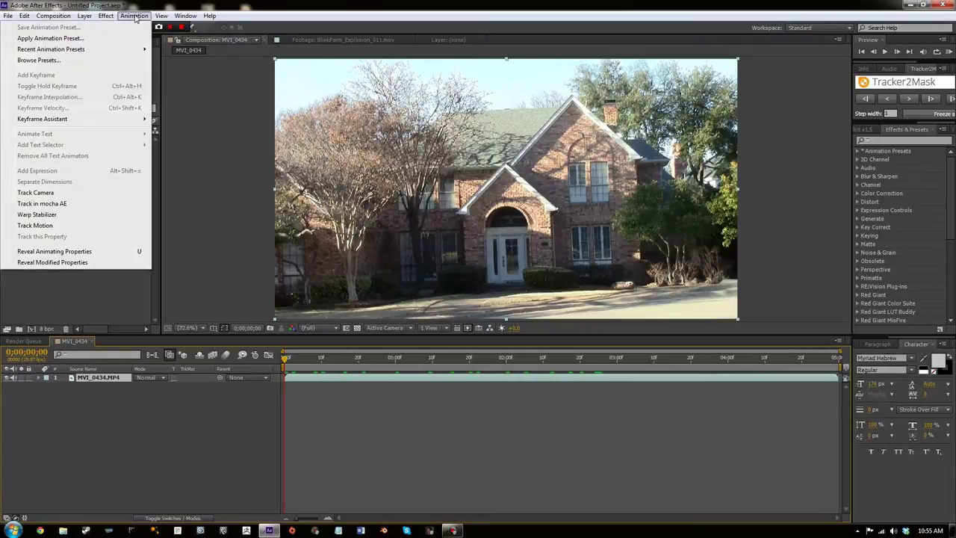
left_click(109, 203)
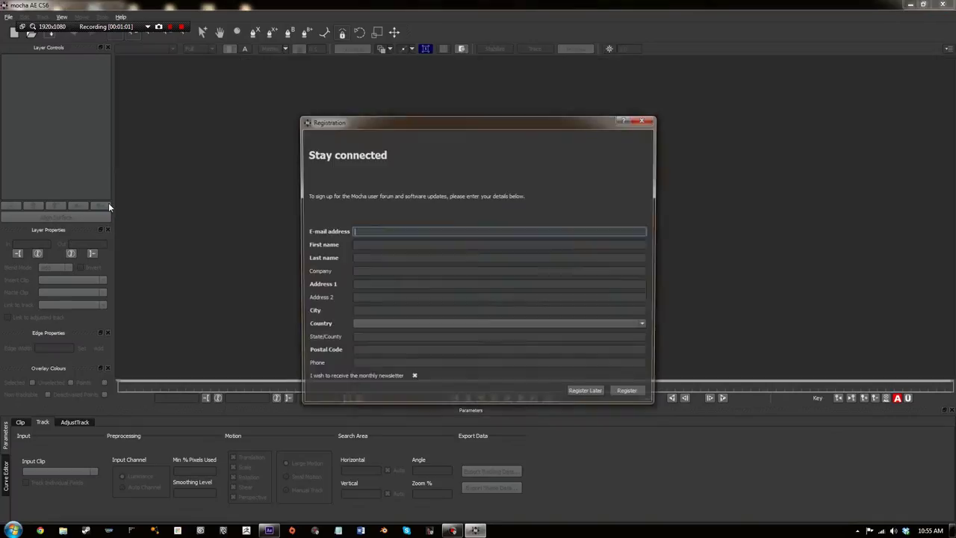
Postpone the mocha registration and create the MVI_0434 project for frames 0 to 149, overwriting the existing project file
left_click(586, 395)
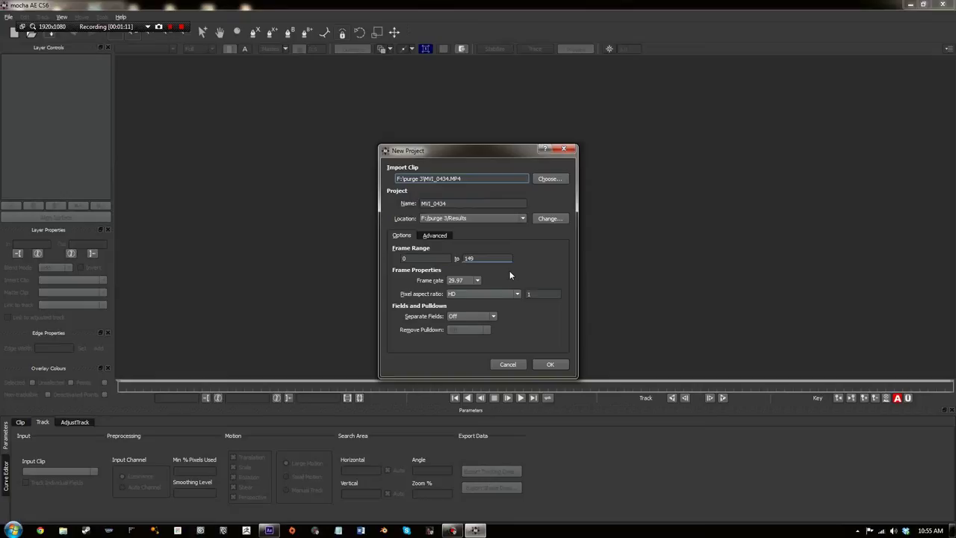
left_click(552, 366)
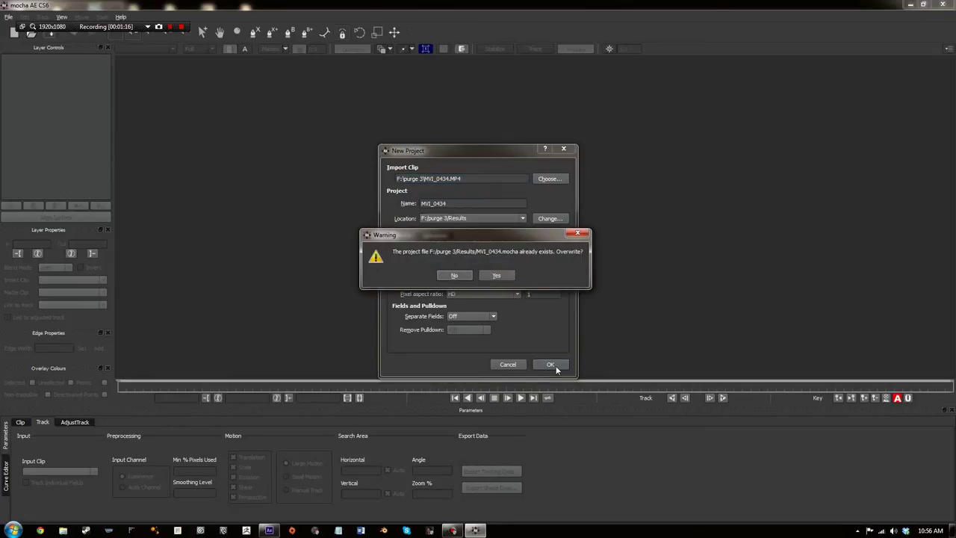
left_click(499, 276)
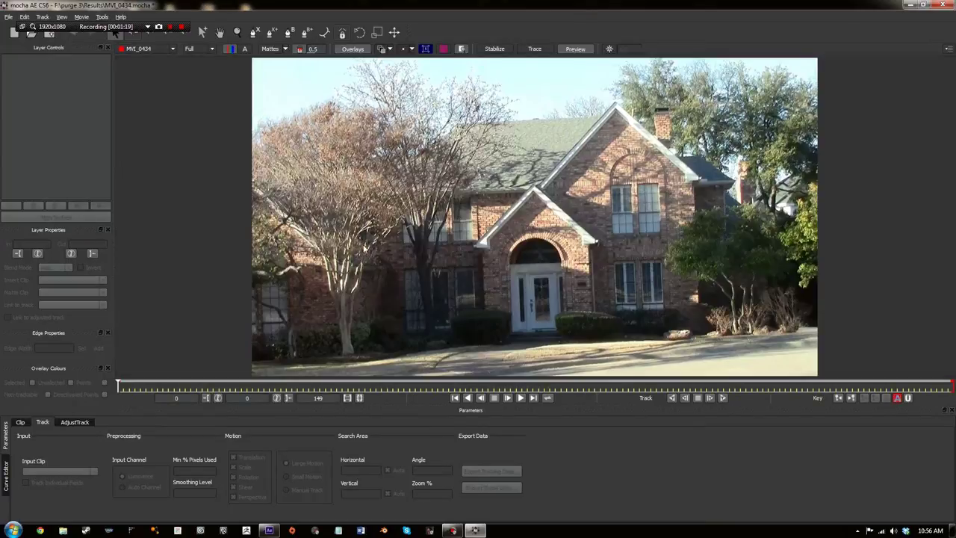
left_click(251, 32)
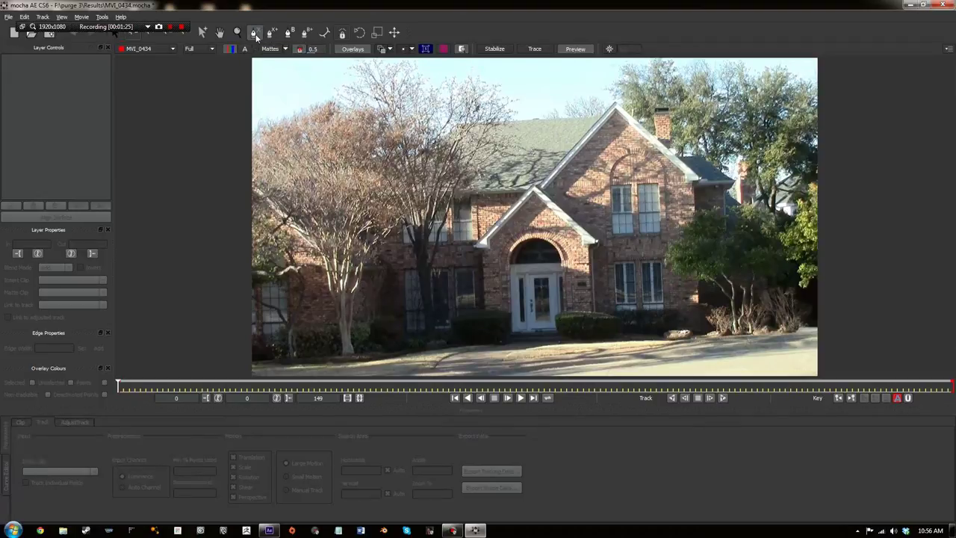
left_click(545, 356)
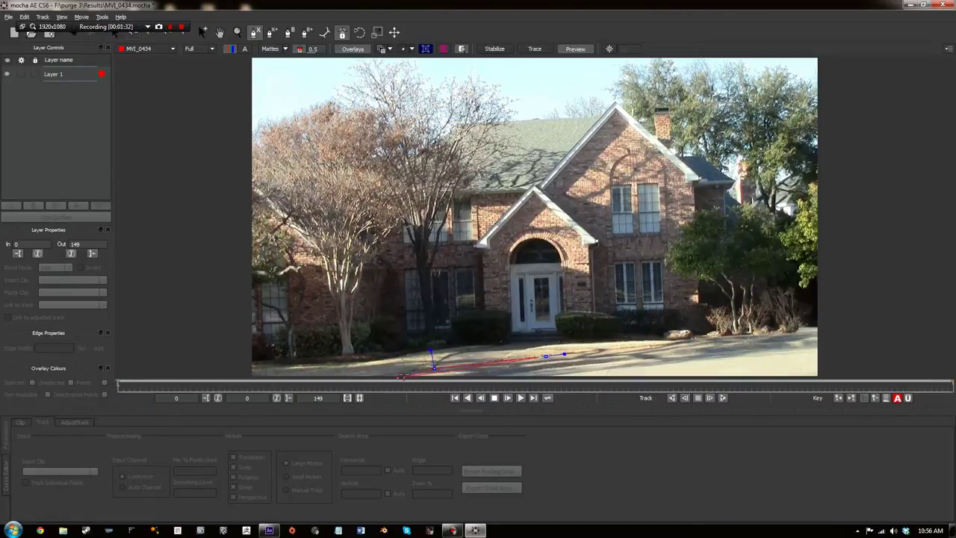
right_click(400, 363)
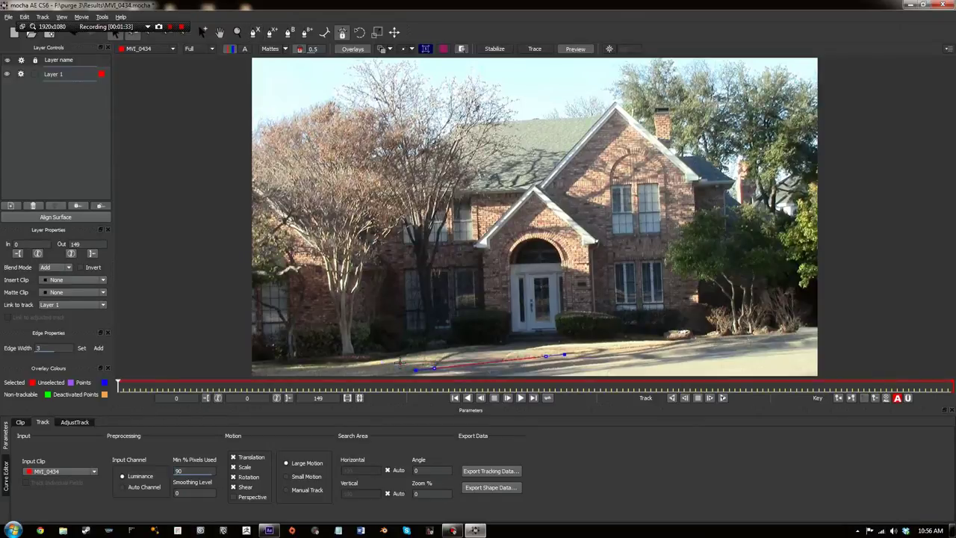
key("ctrl+z")
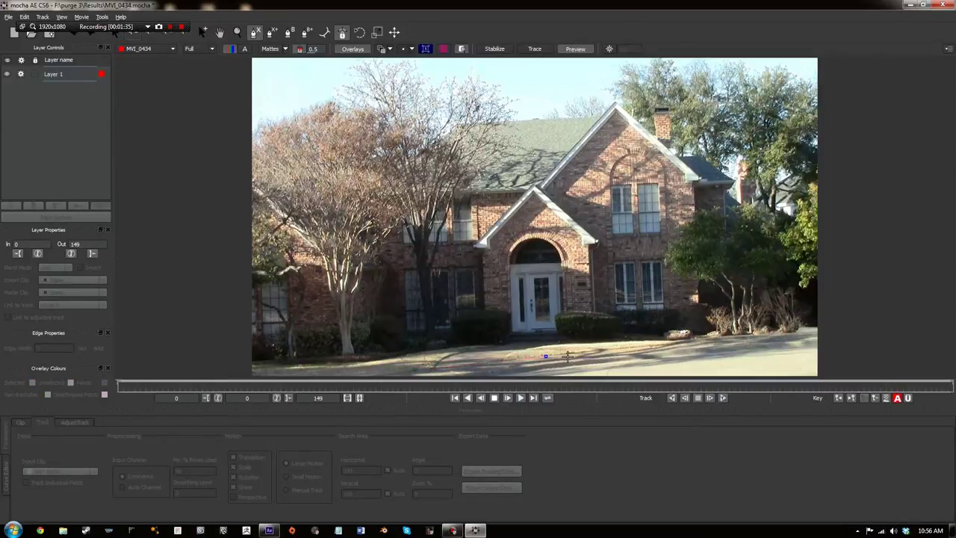
key("ctrl+z")
Draw an X-spline shape around the strip of front yard and curb before the house entrance
left_click(580, 347)
left_click(468, 351)
left_click(375, 366)
left_click(367, 376)
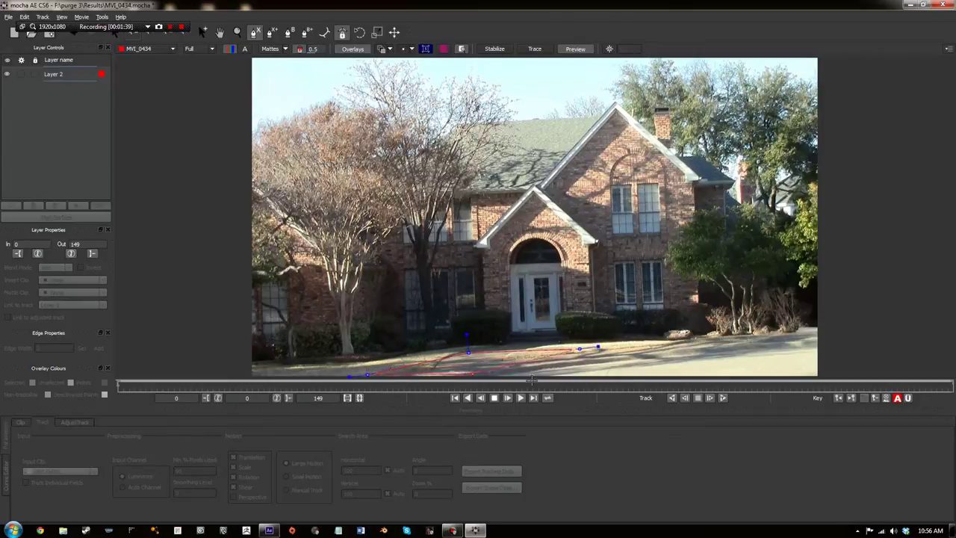
left_click(649, 361)
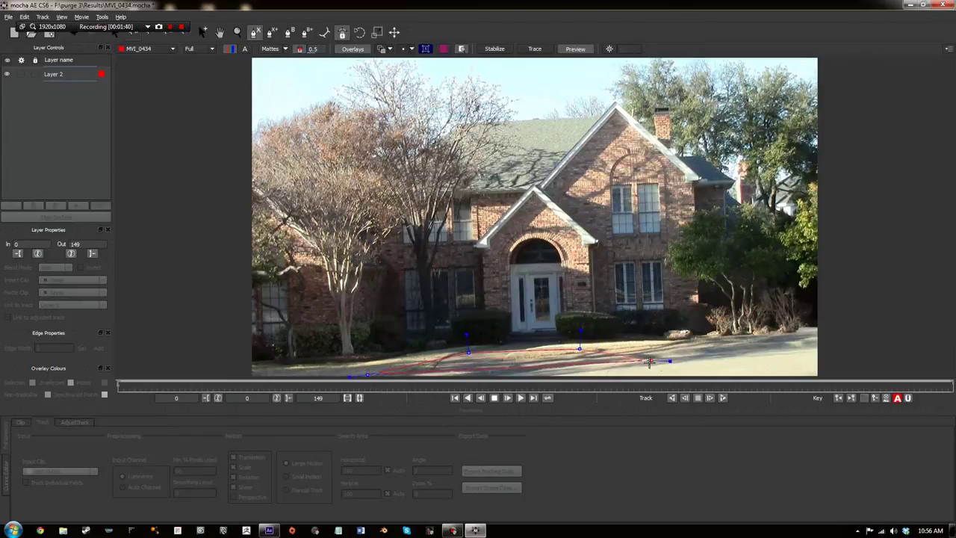
left_click(545, 367)
left_click_drag(660, 362, 674, 355)
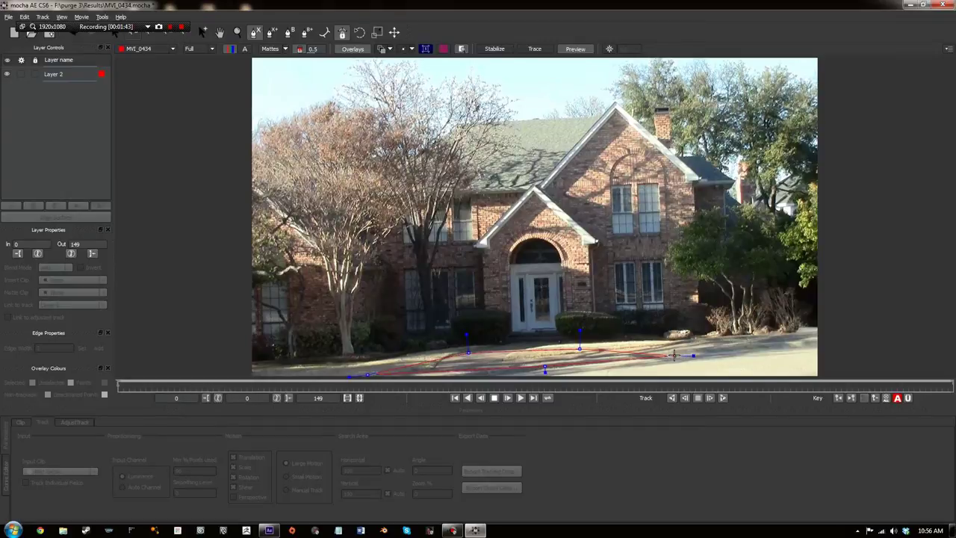
Track the yard shape forward through the clip and copy its After Effects Transform Data to the clipboard
left_click(722, 398)
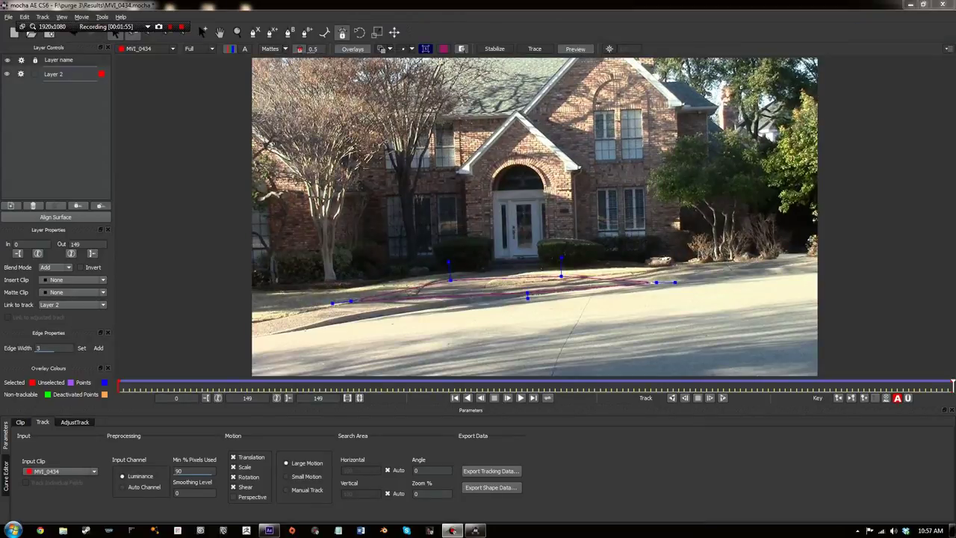
left_click(487, 470)
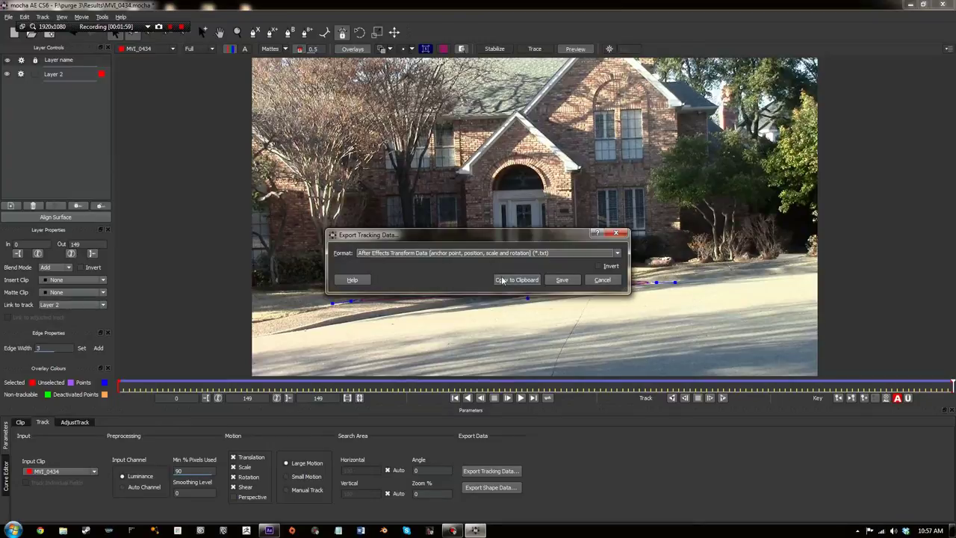
left_click(502, 280)
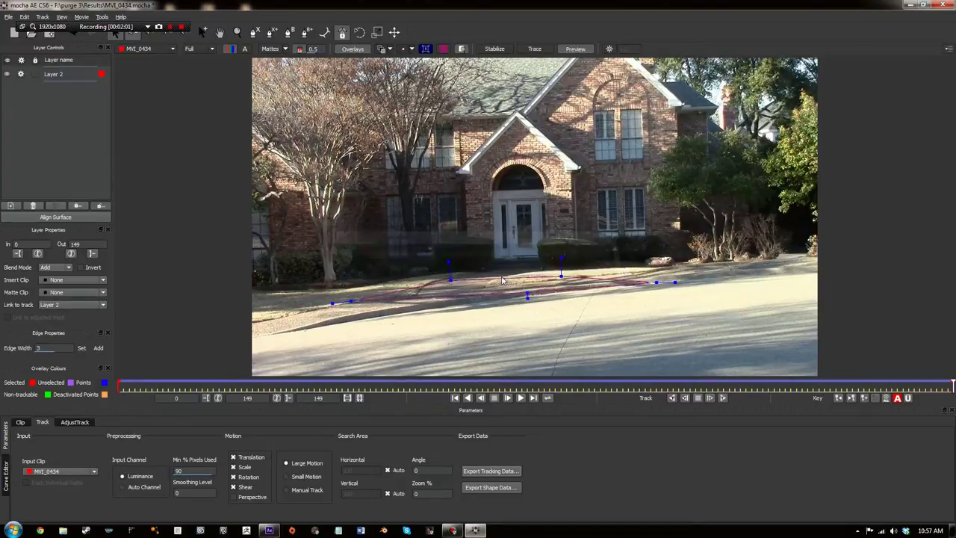
Switch back to After Effects and add a null object to the MVI_0434 composition
left_click(270, 531)
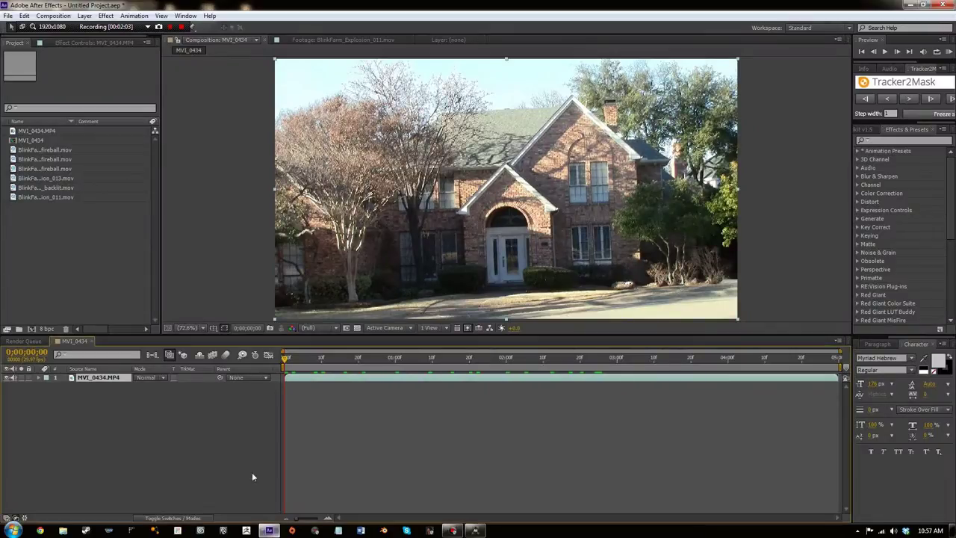
right_click(64, 419)
mouse_move(149, 313)
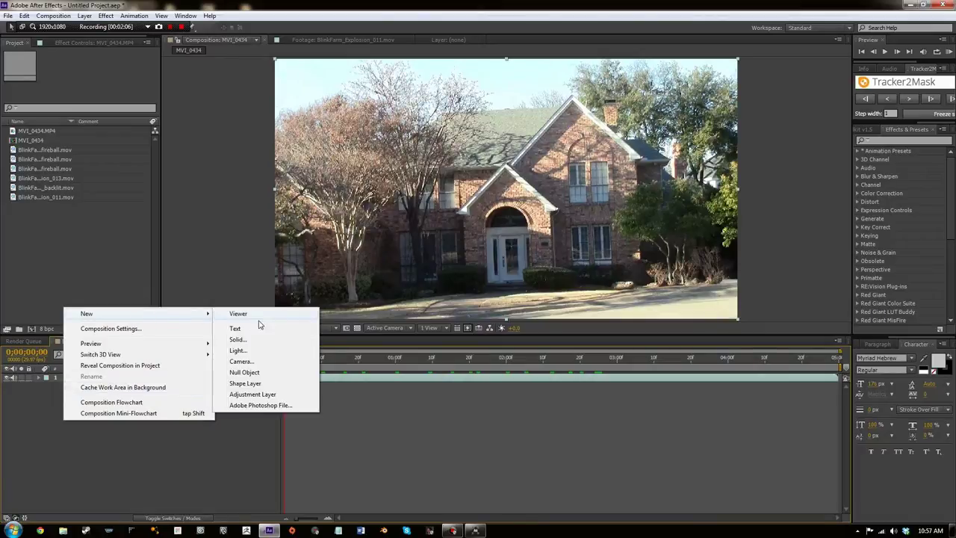
left_click(266, 371)
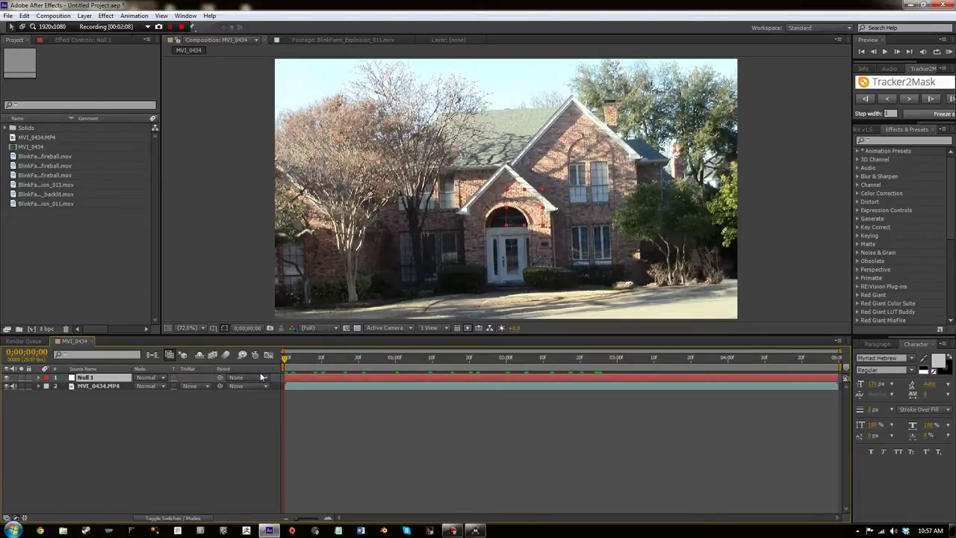
Rename the null layer to "front yard" and paste the copied mocha tracking data onto it
right_click(90, 378)
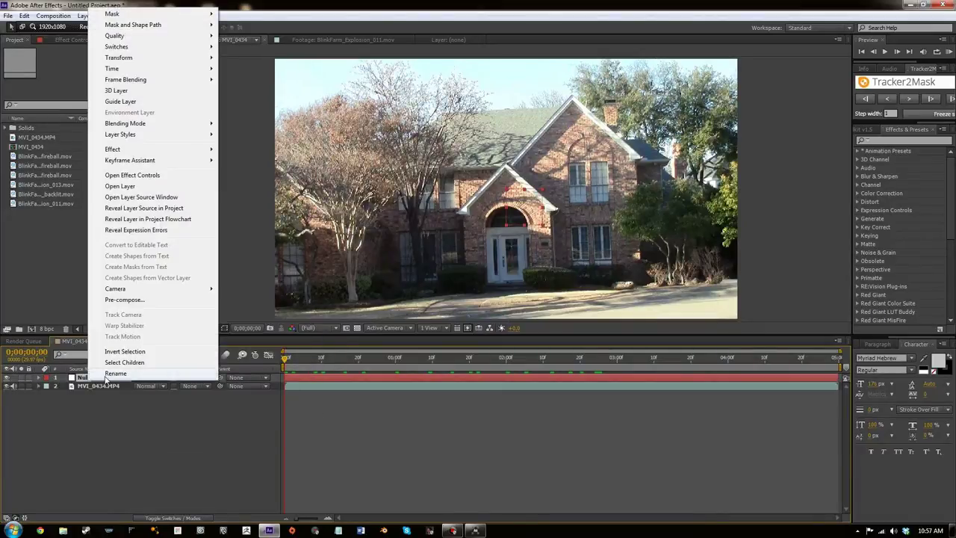
left_click(123, 376)
type("fro")
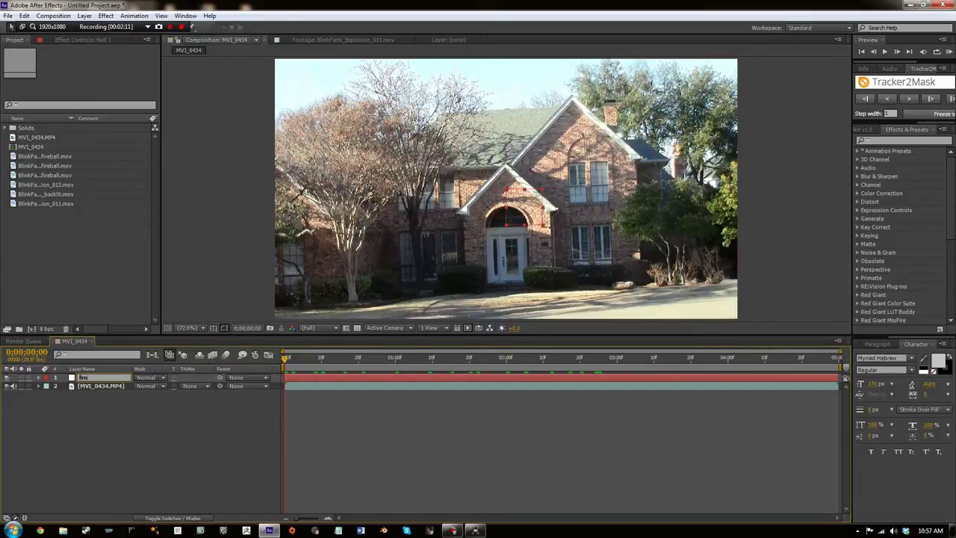
type("nt yard")
key("Return")
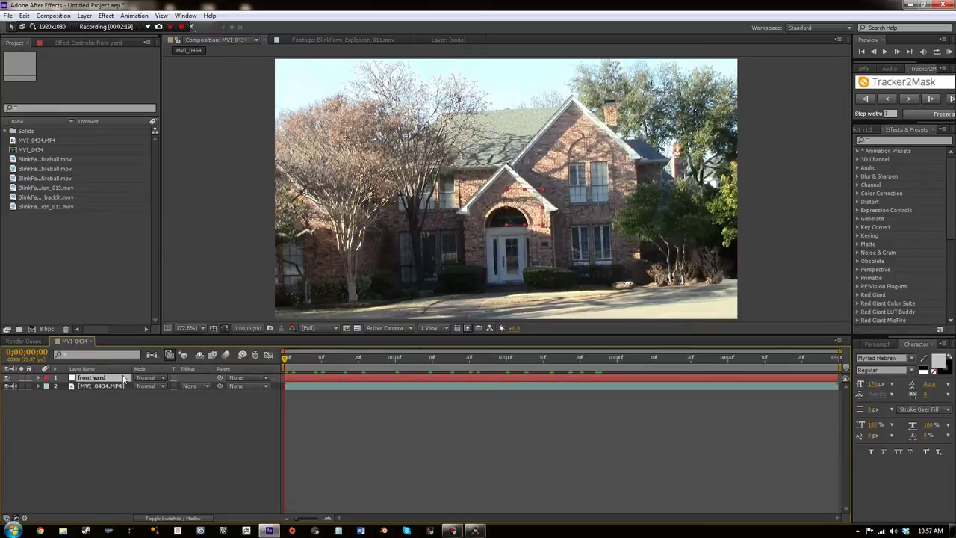
key("ctrl+v")
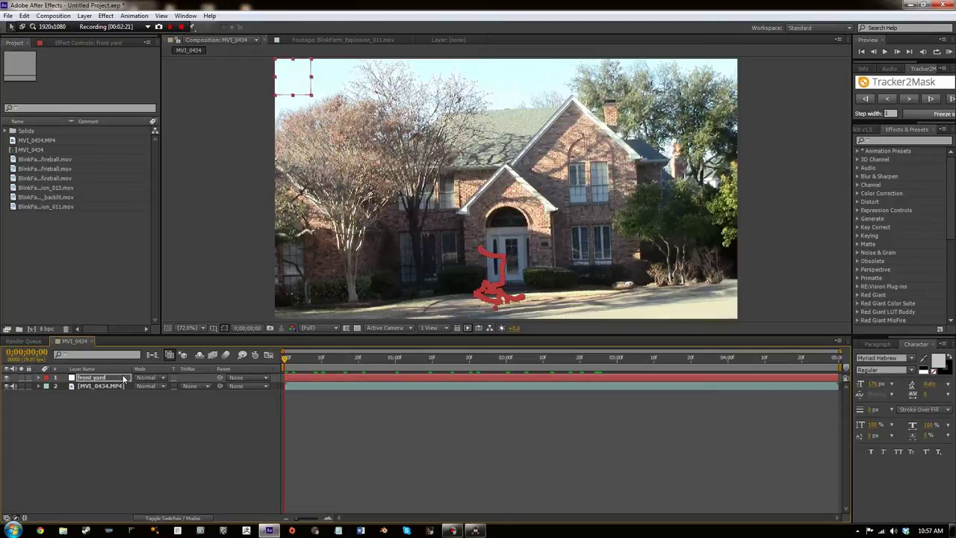
left_click(61, 398)
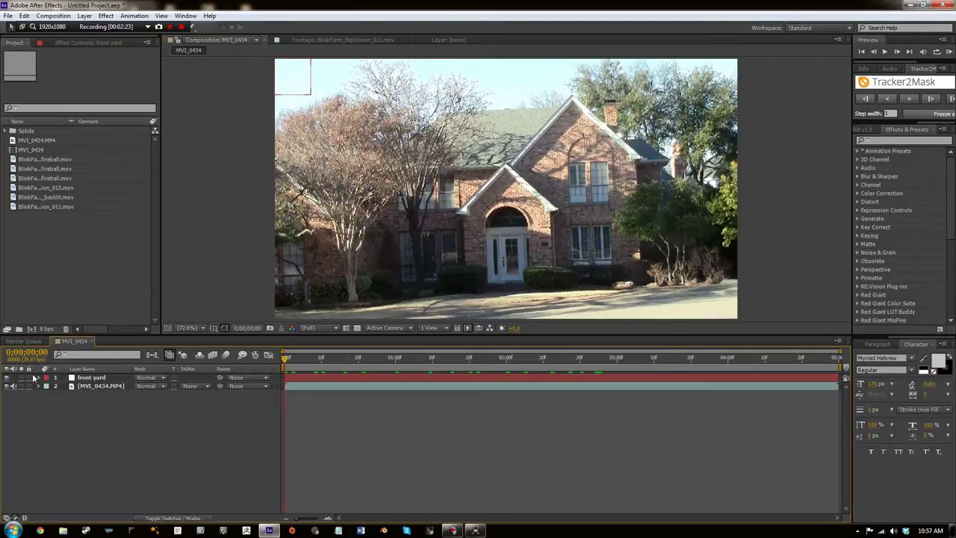
Remove the Anchor Point keyframes from the front yard null while keeping its position, scale and rotation animation
left_click(39, 379)
left_click(49, 386)
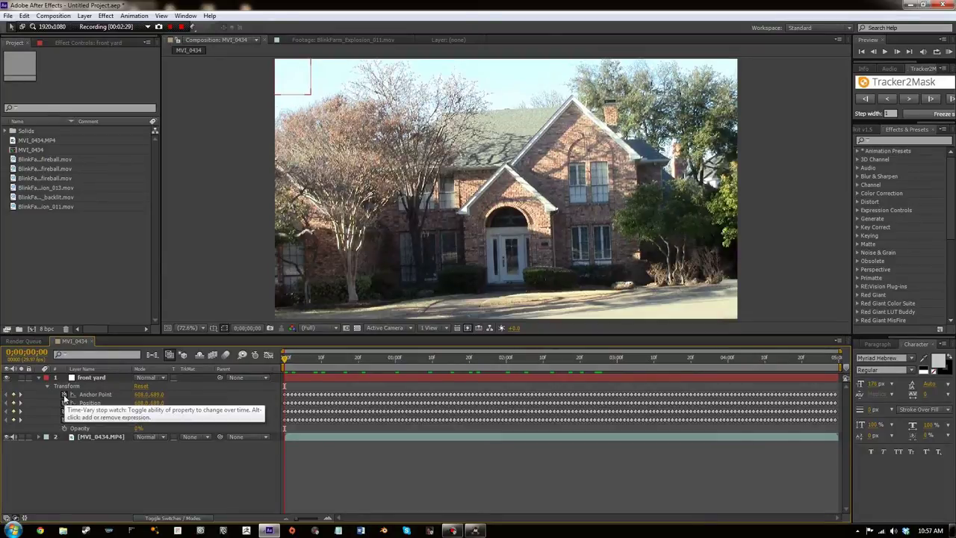
left_click(64, 394)
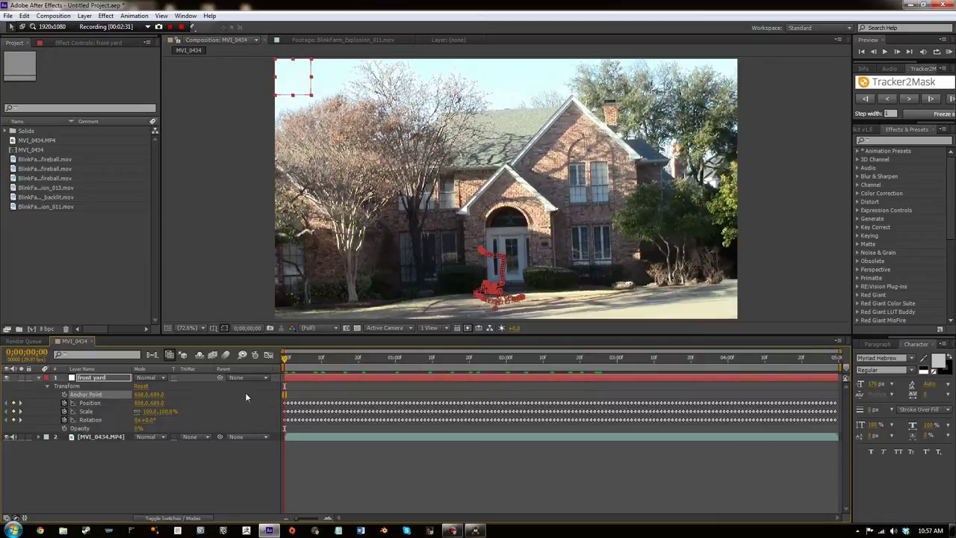
left_click_drag(154, 396, 322, 374)
left_click_drag(133, 420, 27, 437)
key("ctrl+z")
left_click_drag(290, 359, 422, 359)
left_click_drag(376, 379, 310, 403)
left_click_drag(222, 415, 179, 417)
Add BlinkFarm_Explosion_011.mov to the composition beneath the null and parent it to the front yard layer
left_click_drag(68, 206, 130, 431)
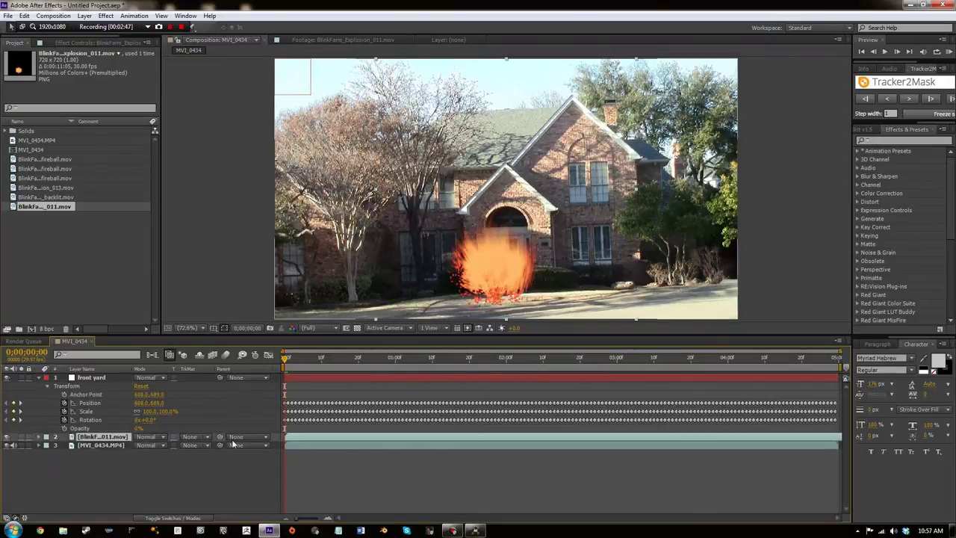
left_click(298, 362)
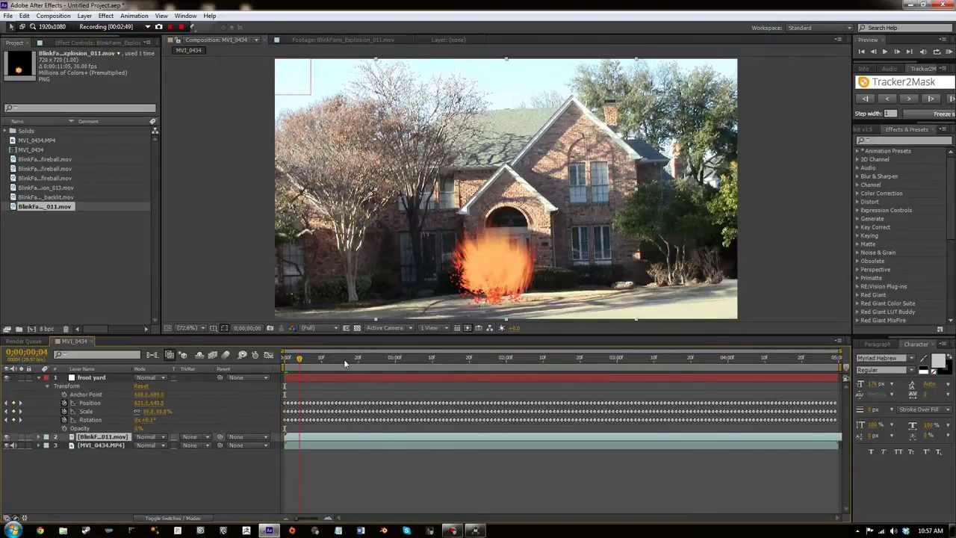
left_click_drag(345, 364, 217, 509)
left_click_drag(168, 409, 116, 378)
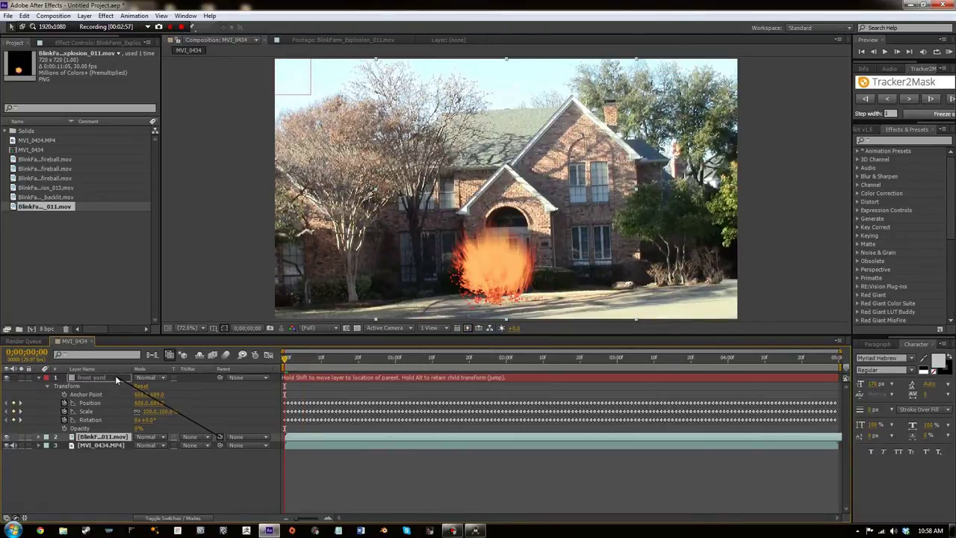
left_click_drag(115, 375, 115, 375)
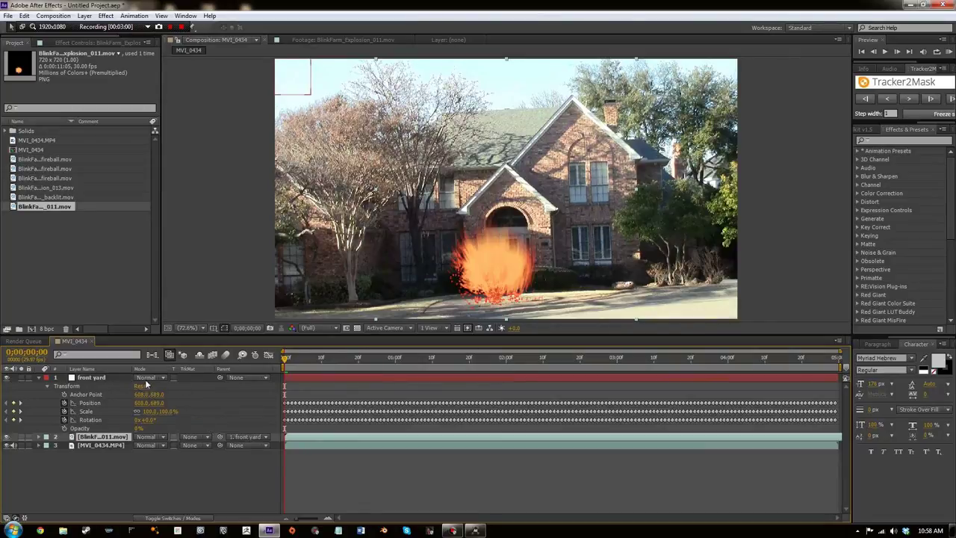
Check the explosion against the moving footage and shift it slightly left of the house's front door
left_click_drag(291, 365, 328, 366)
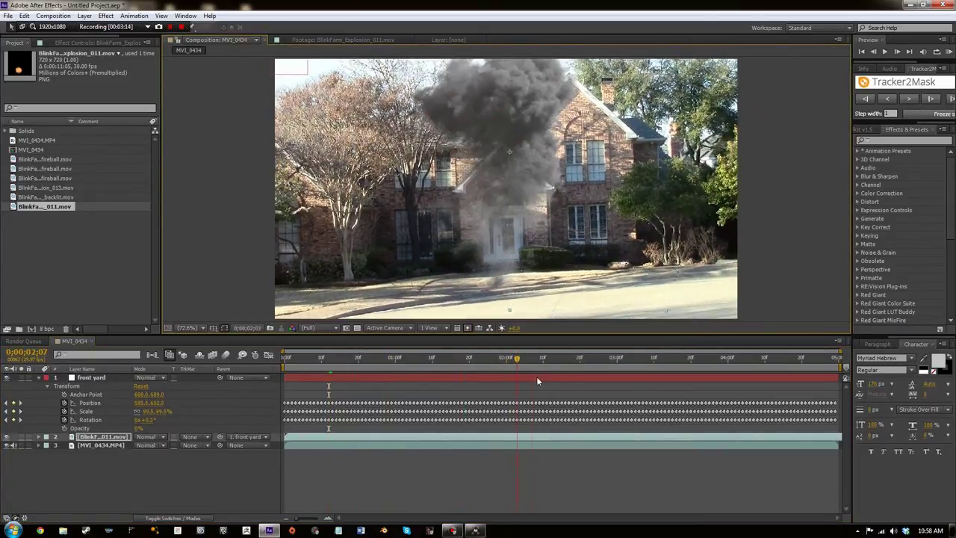
left_click_drag(523, 389, 425, 385)
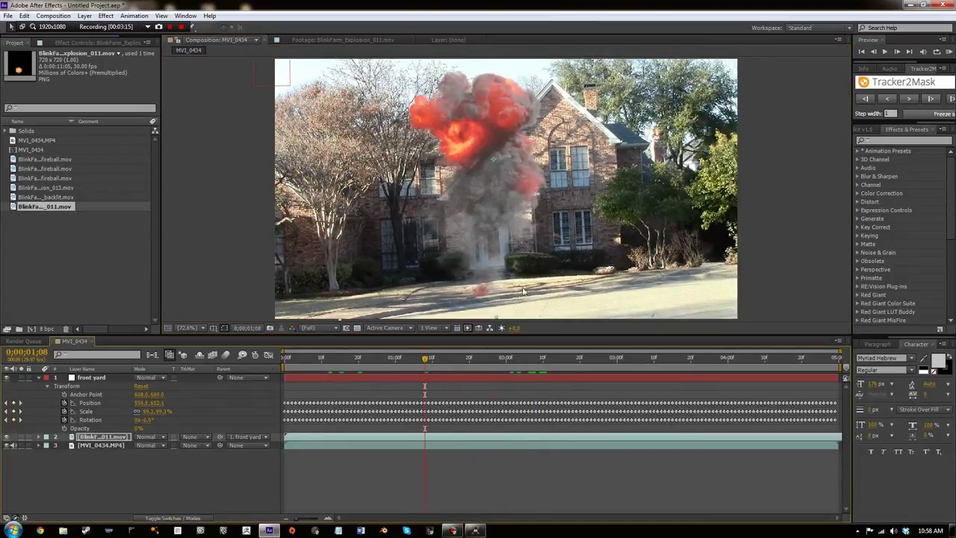
left_click_drag(534, 279, 499, 289)
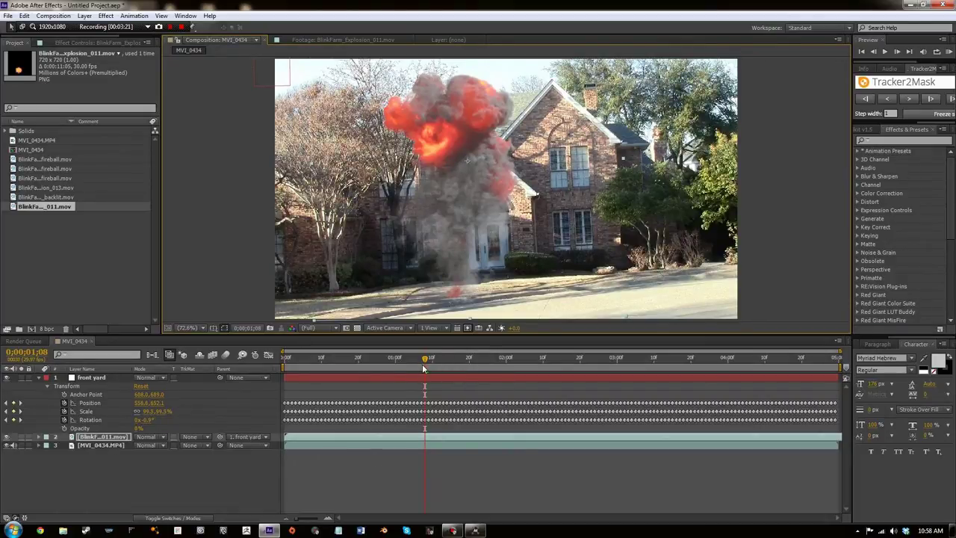
left_click_drag(423, 368, 257, 444)
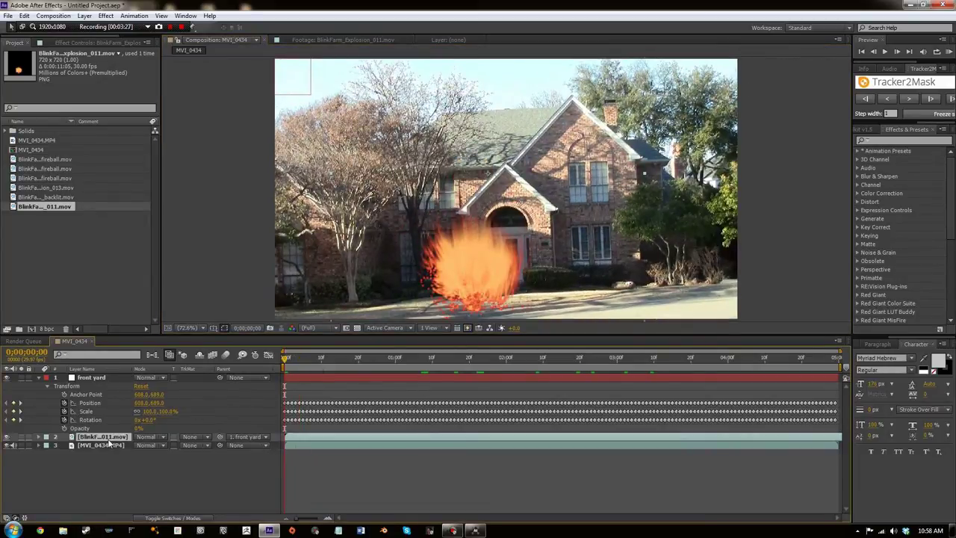
Duplicate the explosion layer and apply the Tint effect to the lower copy
key("ctrl+d")
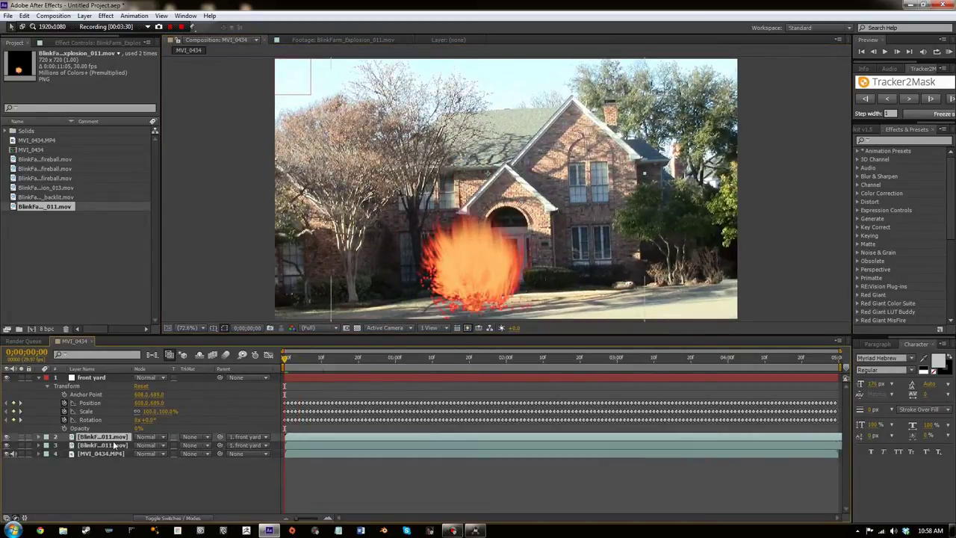
left_click(116, 446)
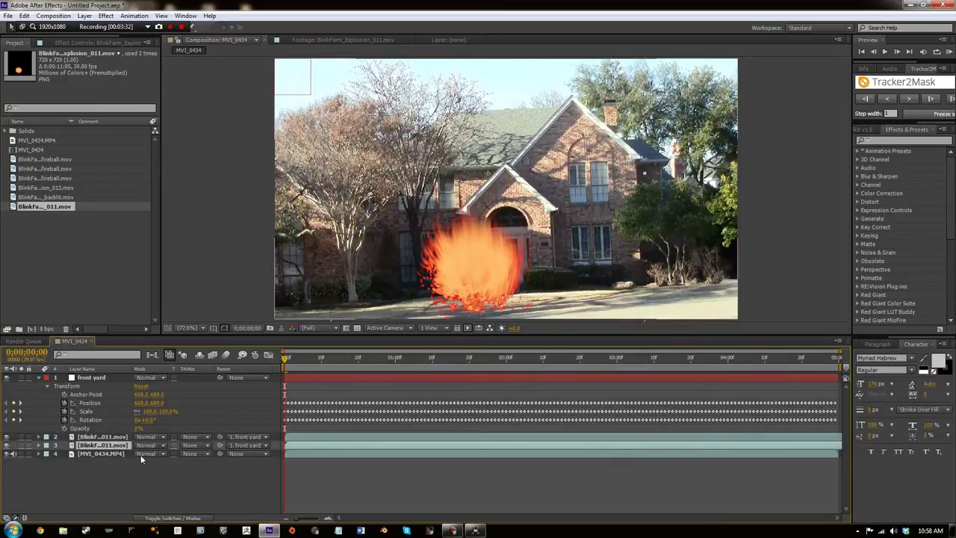
left_click(939, 143)
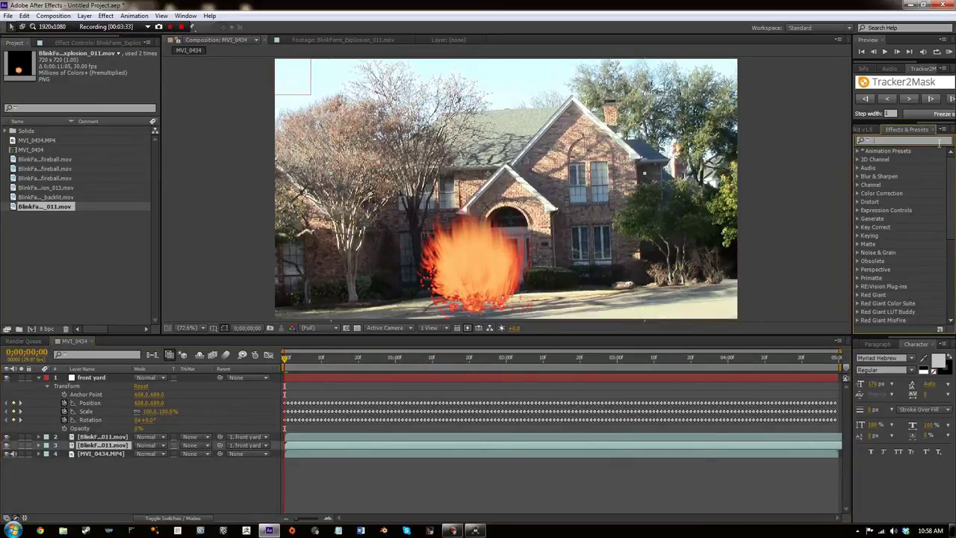
type("tint")
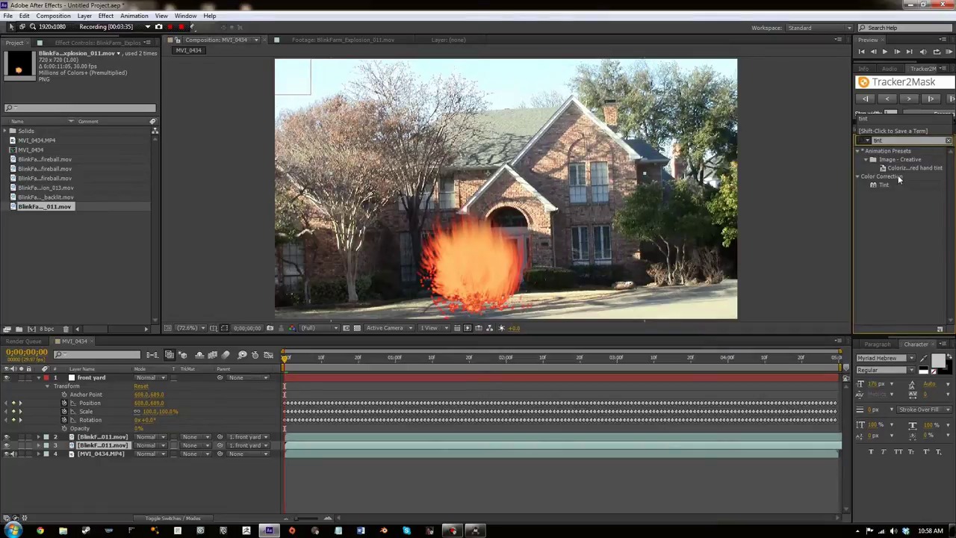
left_click_drag(883, 184, 99, 448)
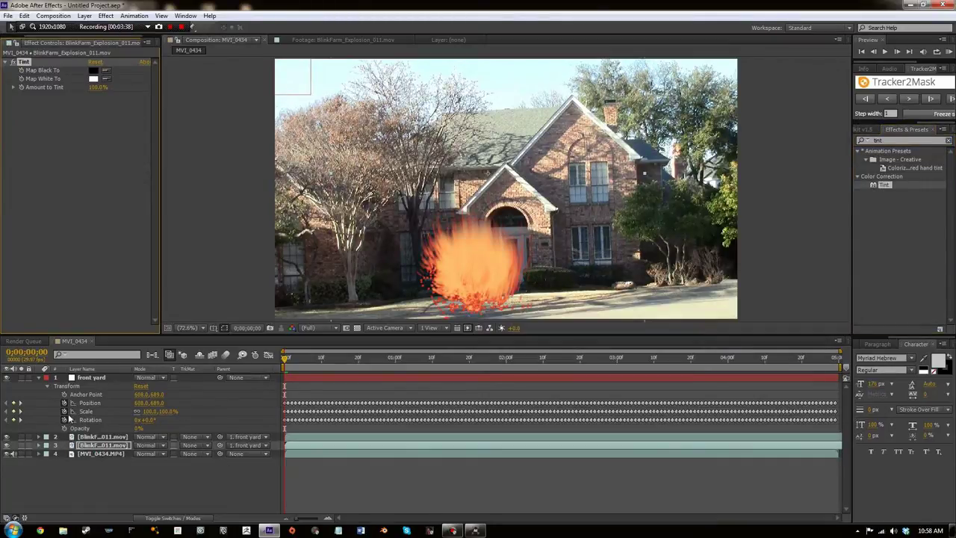
Set the Tint effect's Map White To color to black (000000) on the lower explosion copy
left_click(93, 79)
left_click_drag(192, 314, 255, 352)
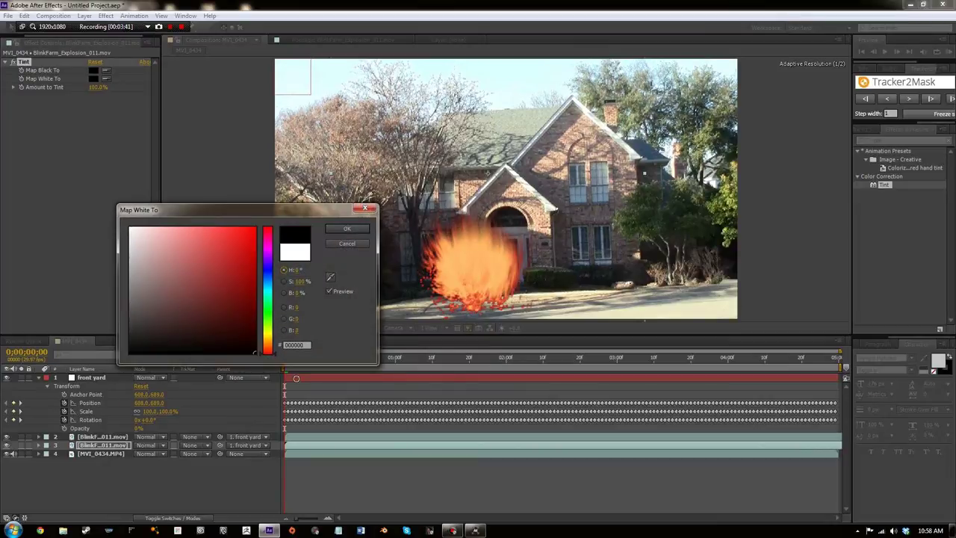
left_click(344, 233)
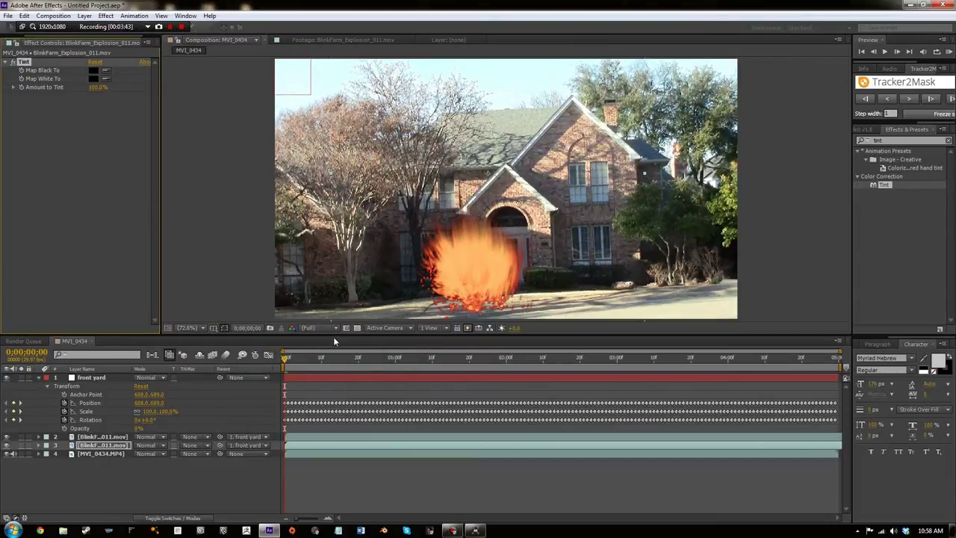
left_click_drag(301, 356, 332, 420)
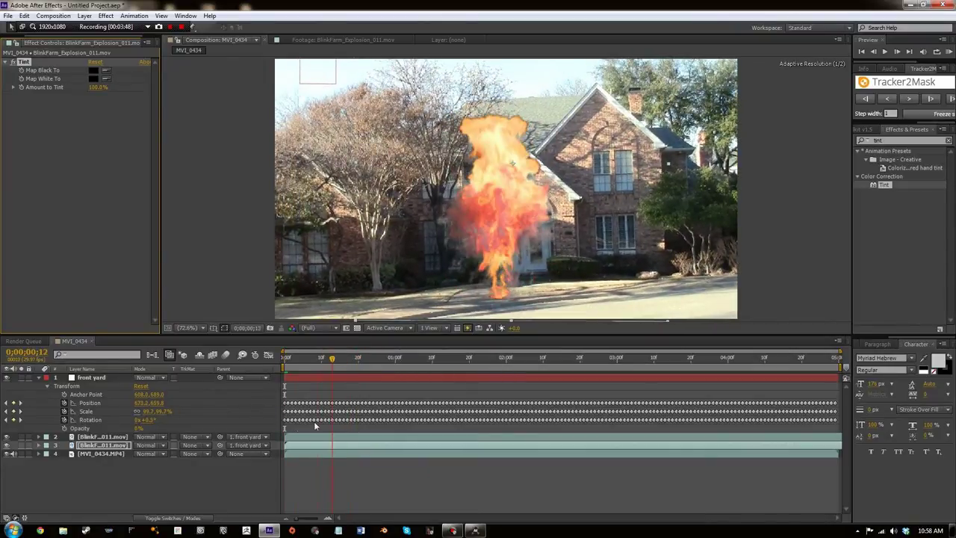
key("Home")
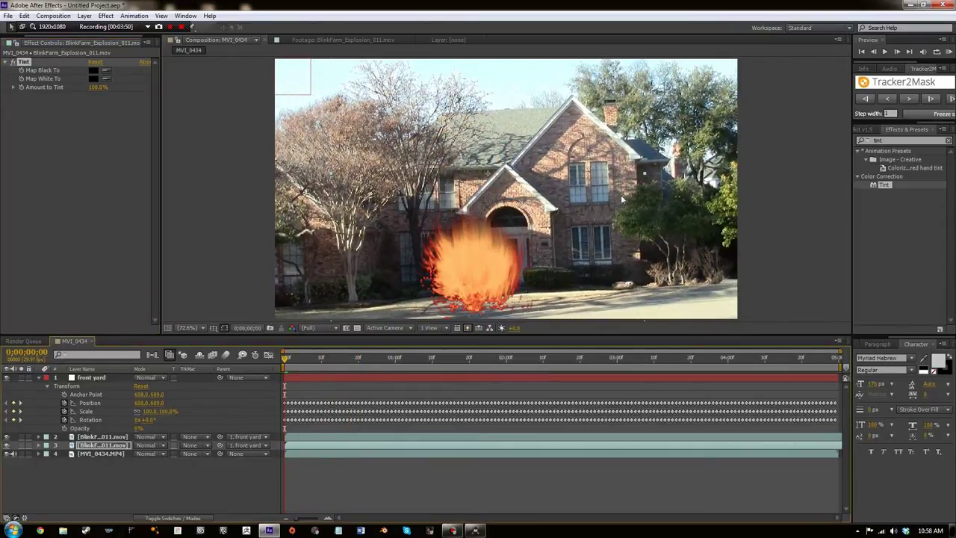
Rotate the black explosion copy onto its side and place it at the base of the fire as a shadow
left_click_drag(139, 32, 126, 49)
left_click(53, 29)
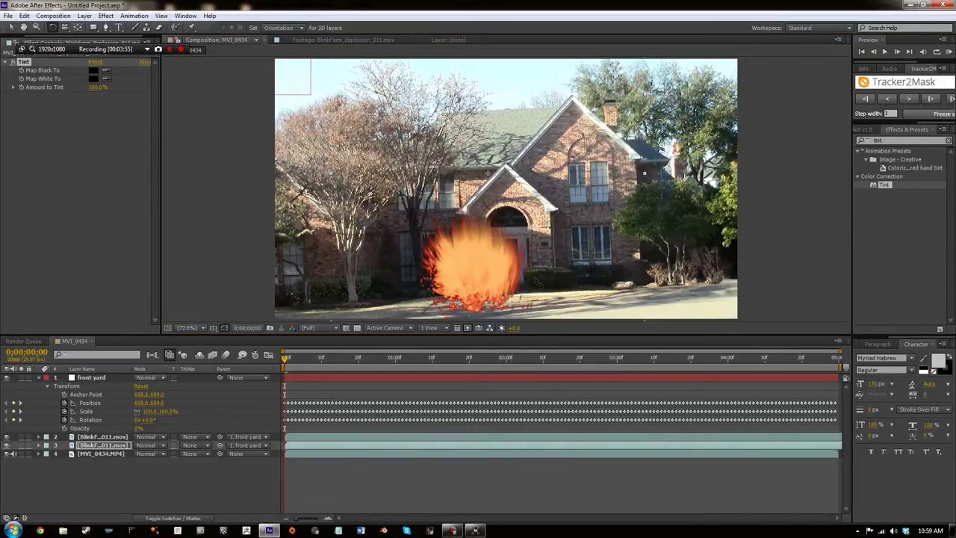
left_click_drag(598, 304, 423, 290)
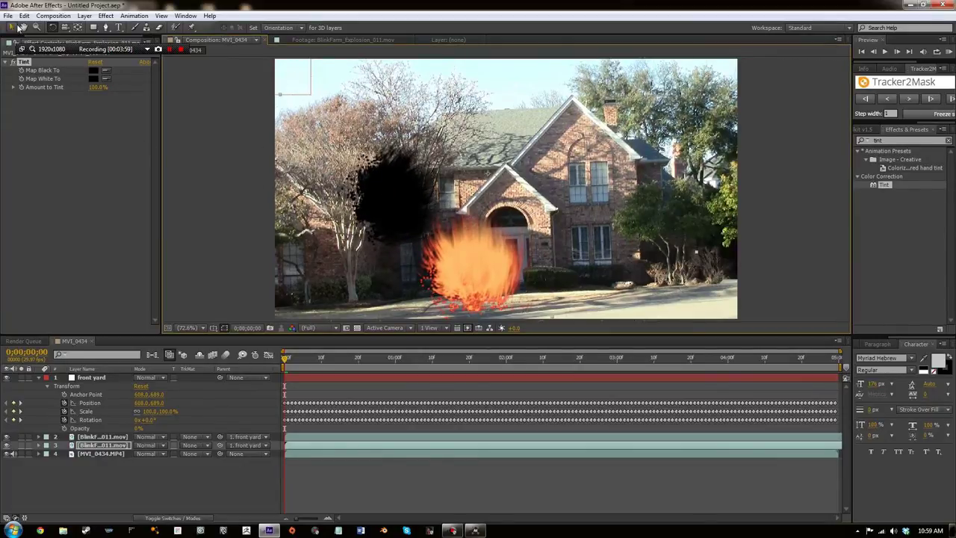
left_click(11, 27)
left_click_drag(392, 166, 506, 263)
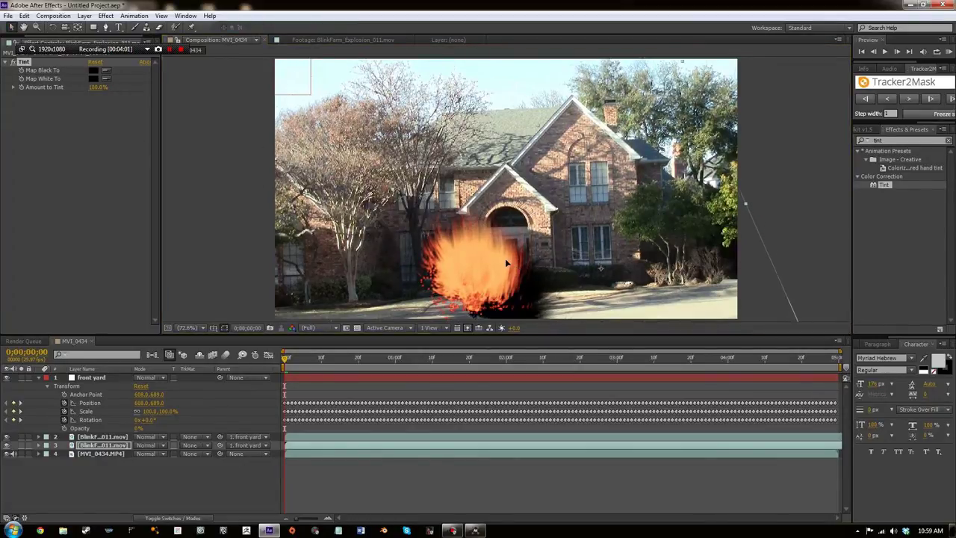
Flatten and stretch the black shadow layer into a long, narrow streak, scaled to about 29.7 by 195.1%
left_click_drag(536, 125, 582, 231)
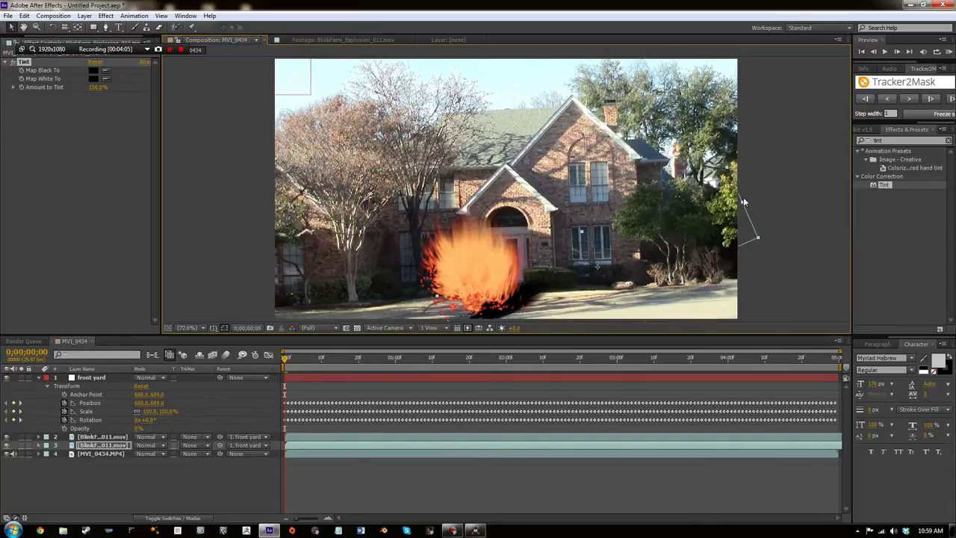
left_click_drag(771, 175, 823, 136)
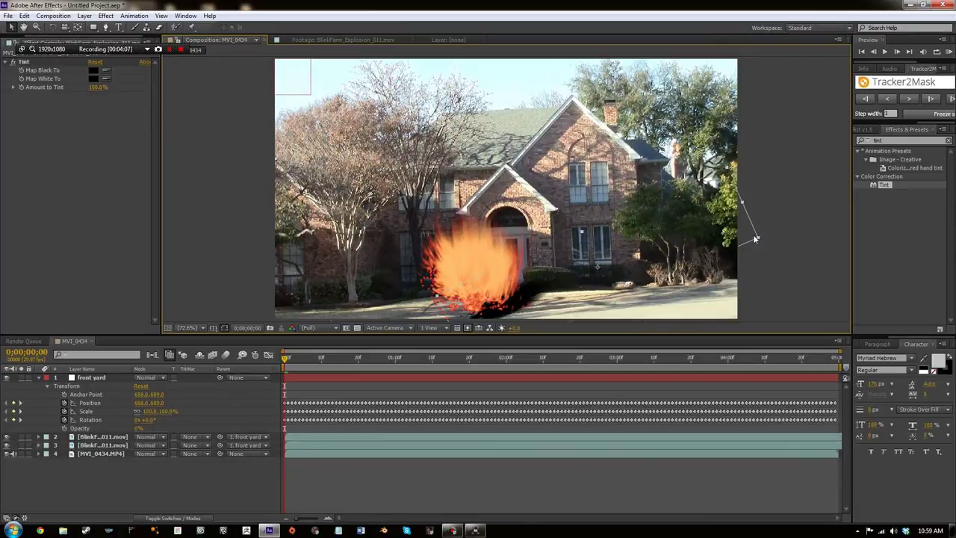
left_click(754, 234)
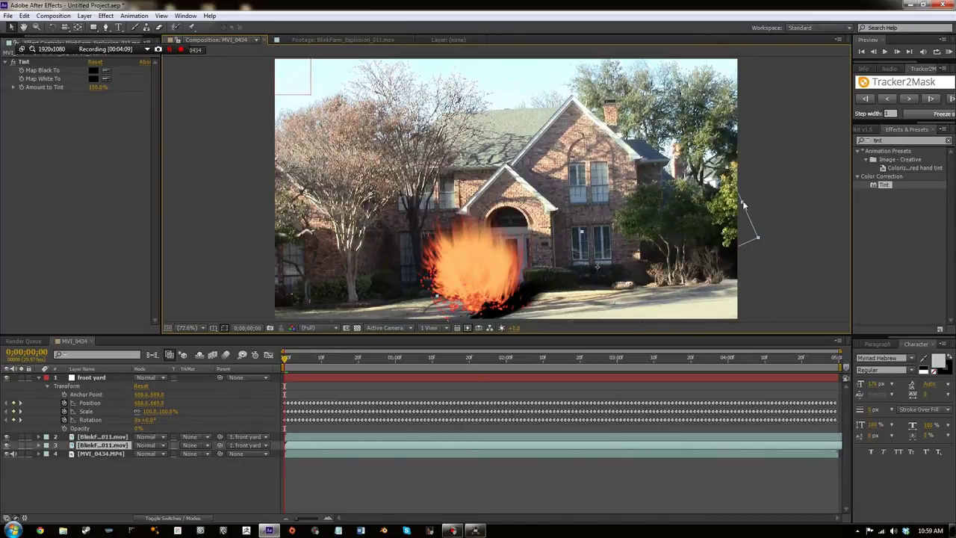
left_click_drag(743, 203, 828, 158)
left_click_drag(783, 202, 878, 154)
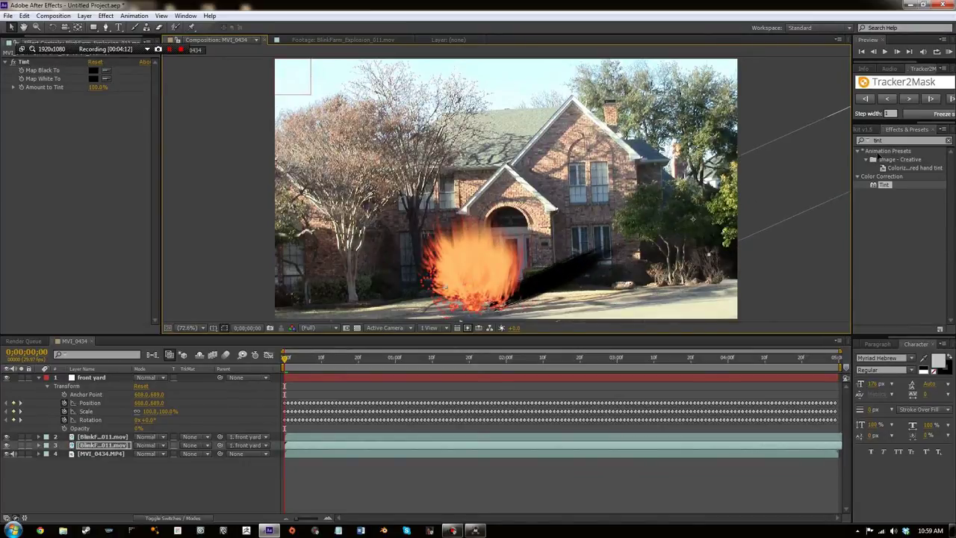
Rotate the shadow layer to about 84° and position it along the ground so it extends from the explosion's base
left_click(52, 27)
left_click_drag(769, 178, 796, 195)
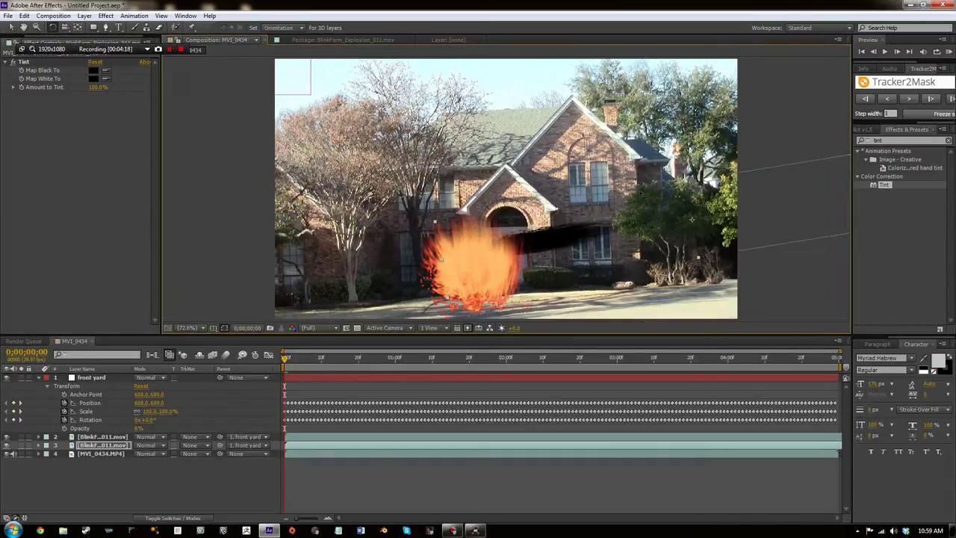
left_click(18, 28)
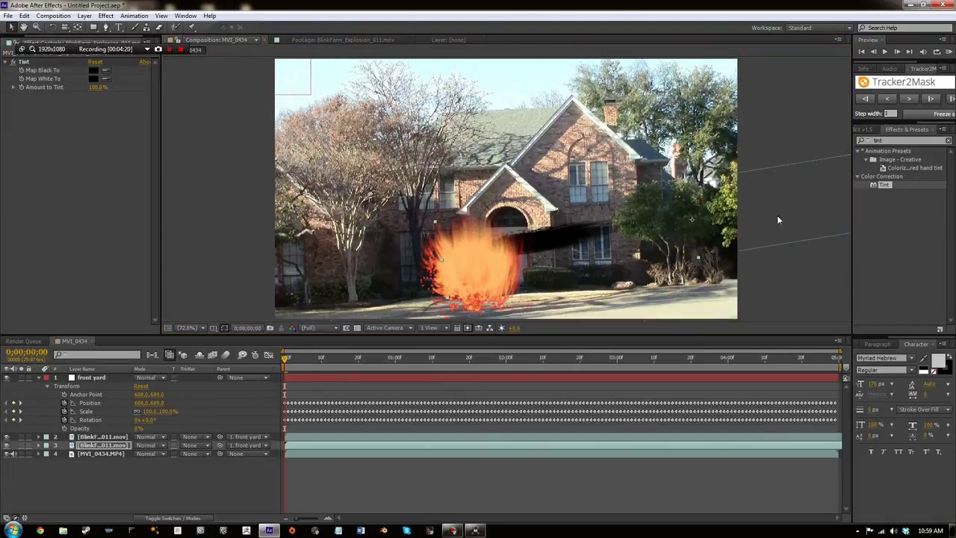
left_click_drag(776, 215, 788, 279)
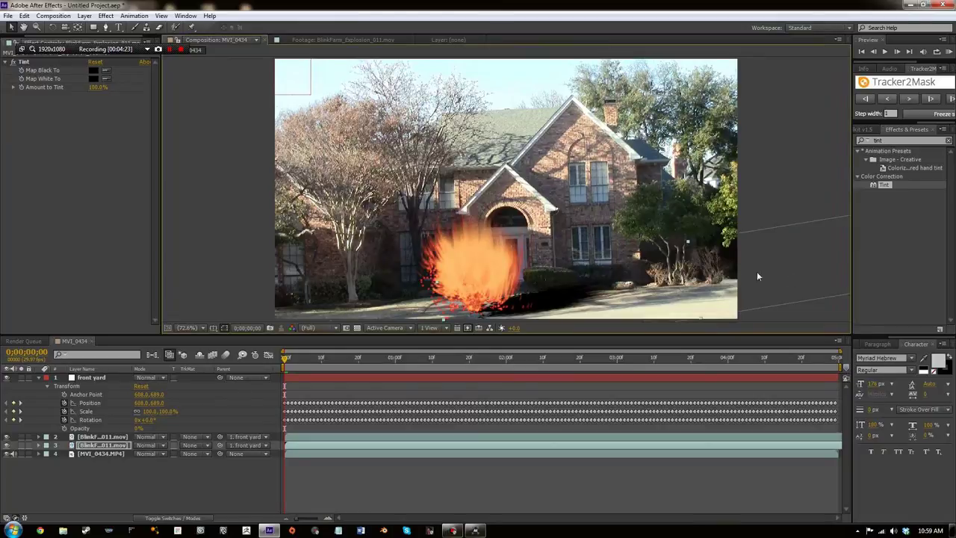
left_click(53, 28)
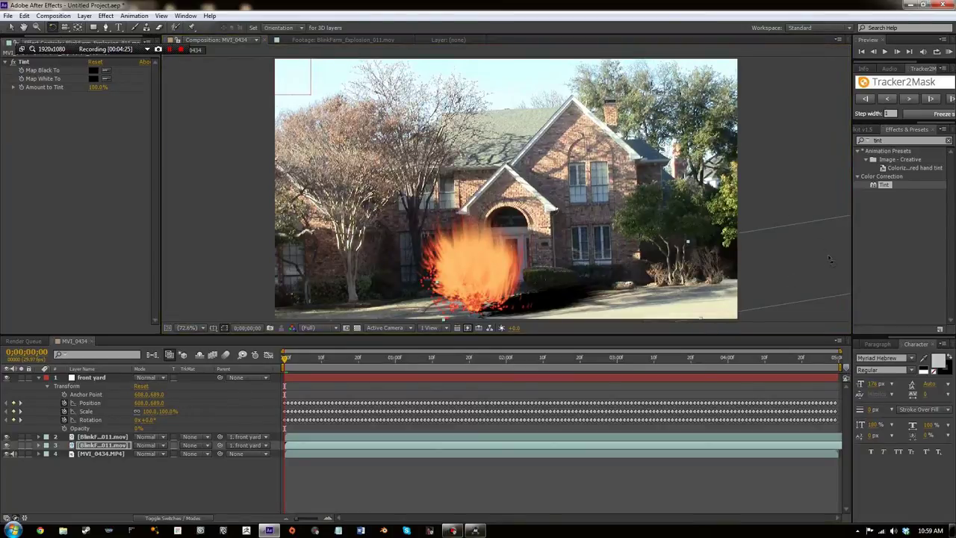
left_click(11, 28)
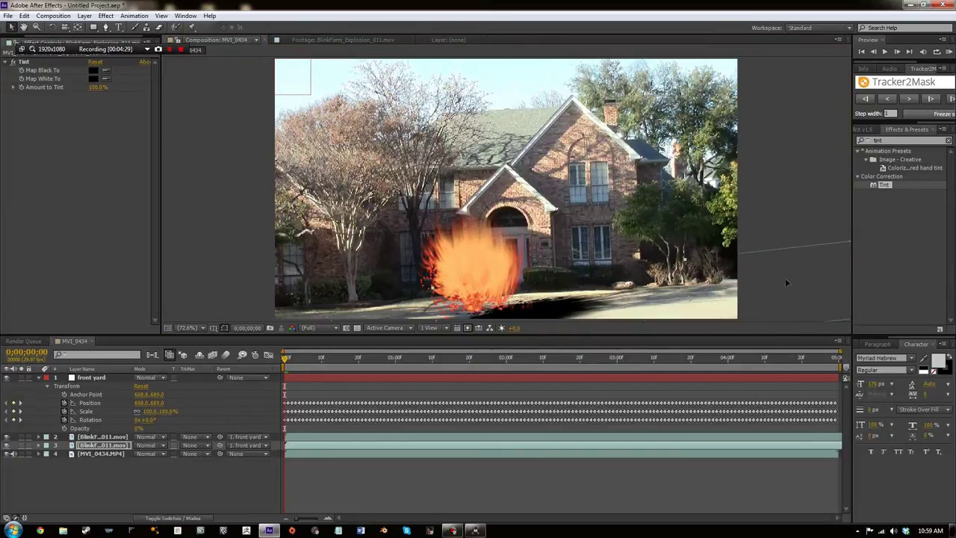
left_click_drag(783, 272, 787, 272)
left_click_drag(730, 301, 640, 239)
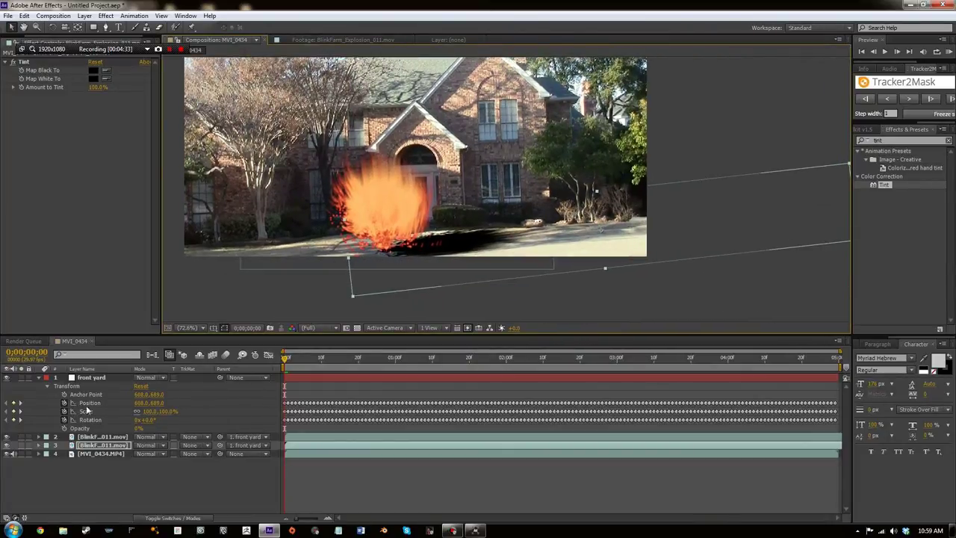
Lower the shadow layer's opacity to 52%
left_click(38, 445)
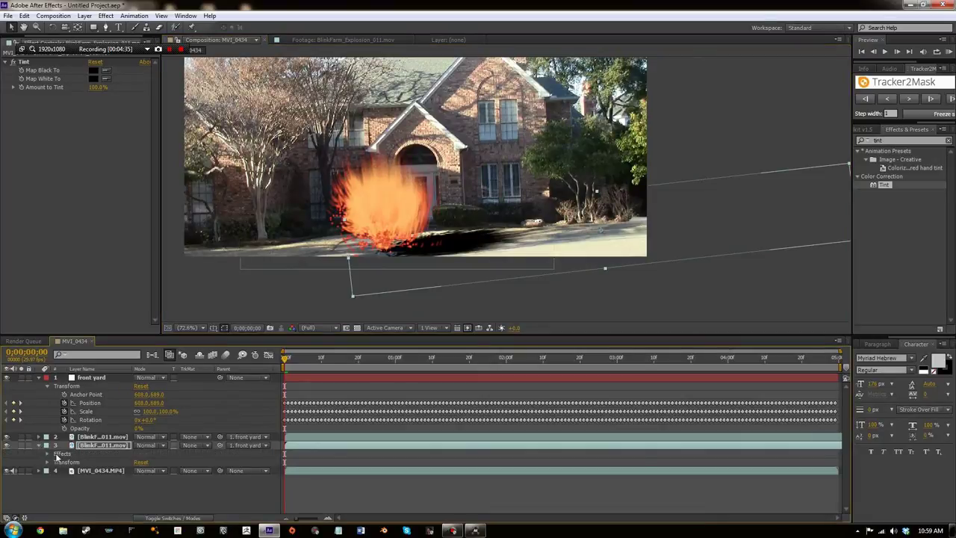
left_click(47, 462)
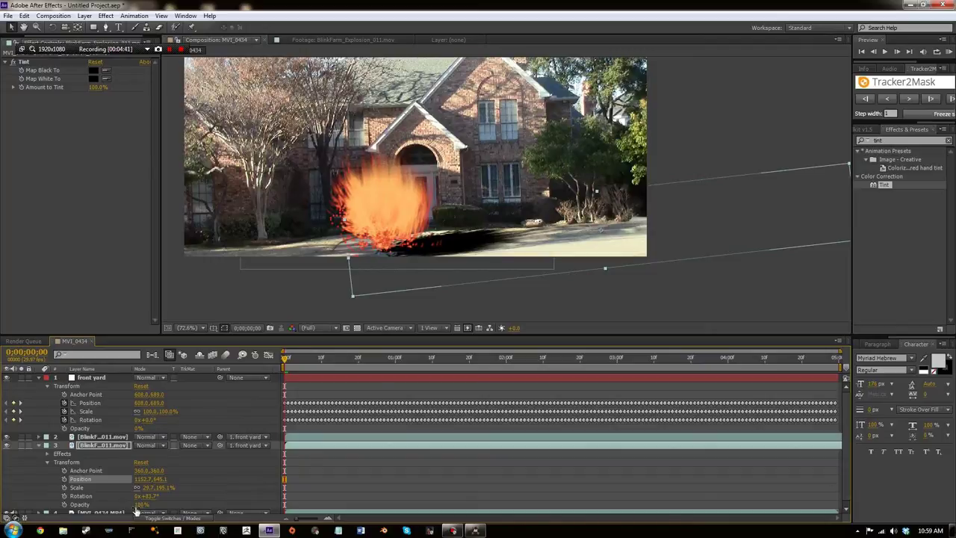
left_click_drag(136, 509, 112, 506)
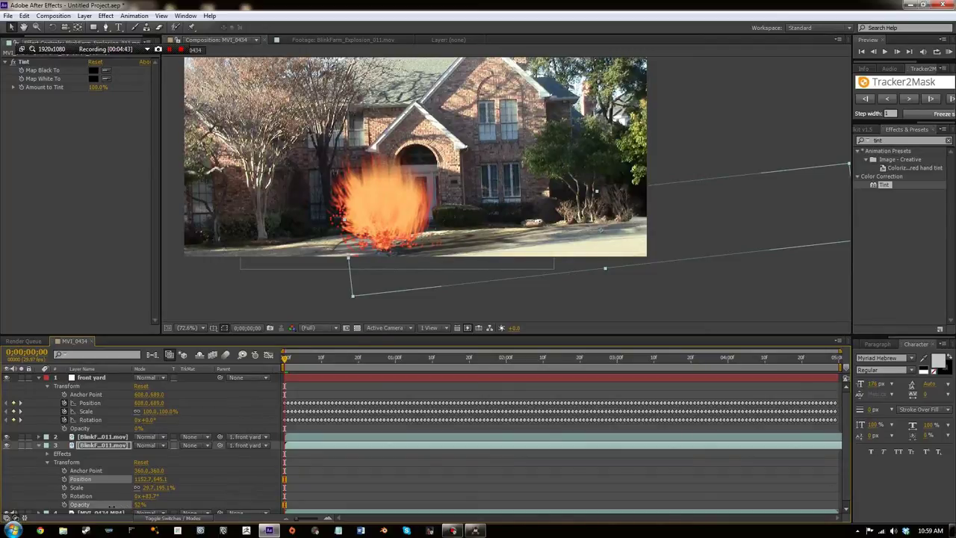
At about frame 29, shrink the shadow layer to about 21.0 by 152.2% and reposition it so it starts at the explosion's base
left_click_drag(292, 362, 392, 361)
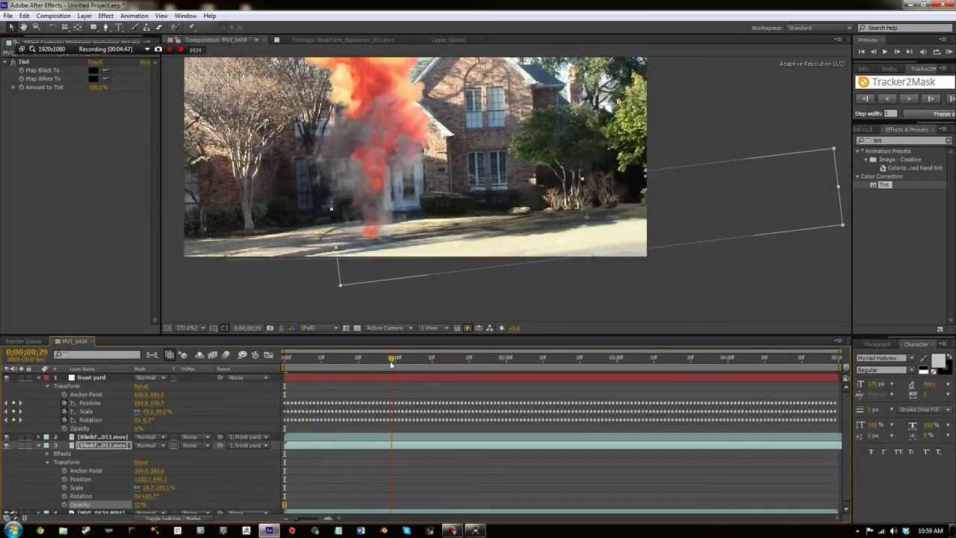
left_click_drag(831, 150, 704, 178)
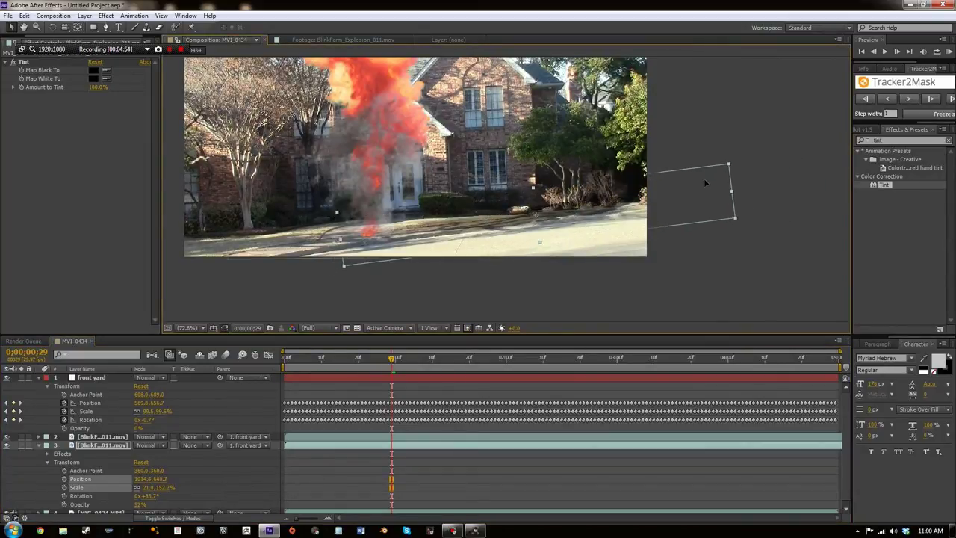
left_click(769, 242)
key("comma")
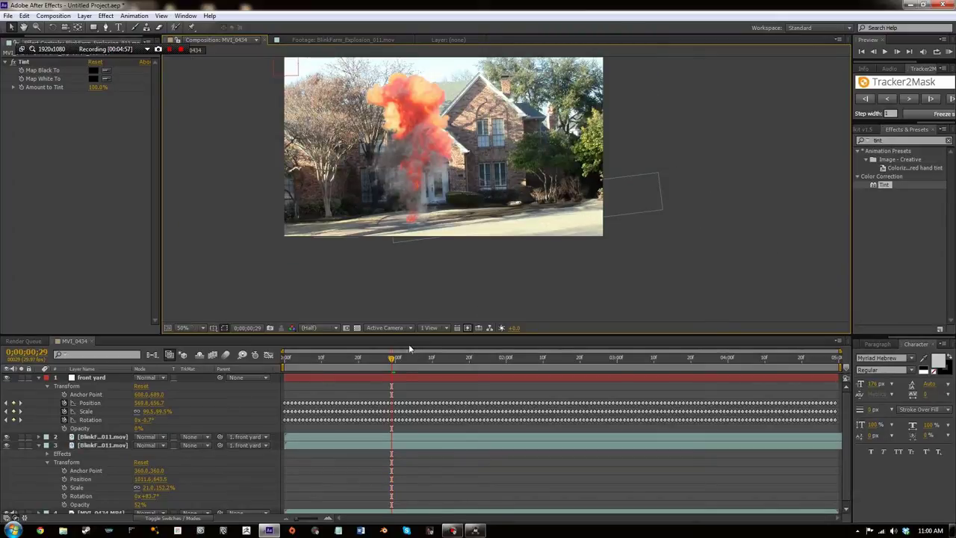
Scrub through the composition to check how the explosion and its shadow follow the moving footage, and return to the first frame
left_click_drag(396, 363, 640, 380)
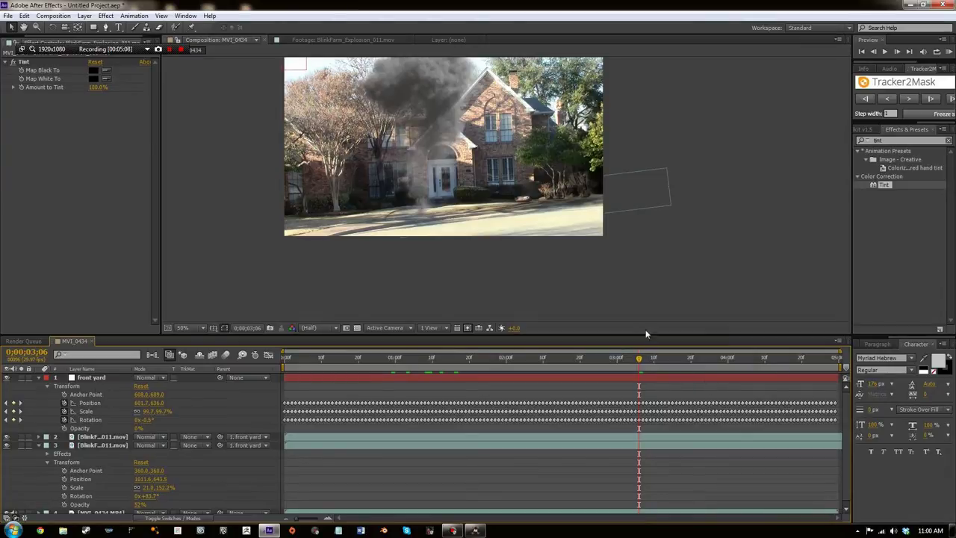
scroll(648, 305, "up", 2)
left_click_drag(654, 371, 285, 374)
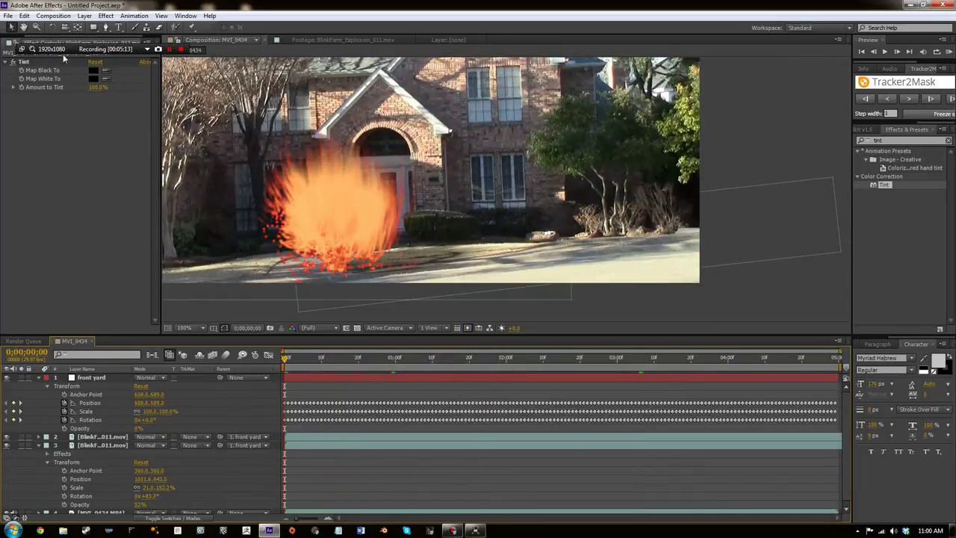
Start a file import and browse to the 05. Debris folder inside the Action Essentials collection on drive F
left_click_drag(139, 55, 128, 102)
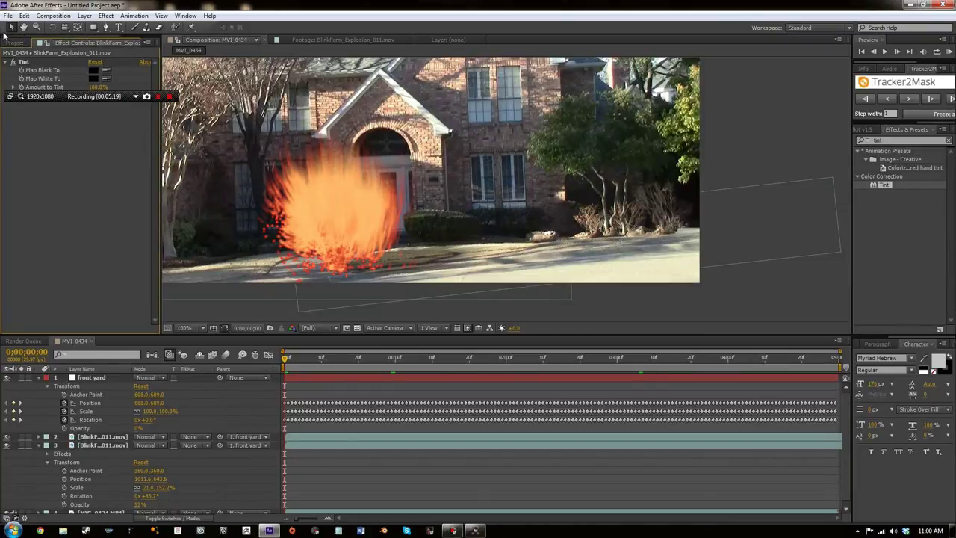
left_click(18, 43)
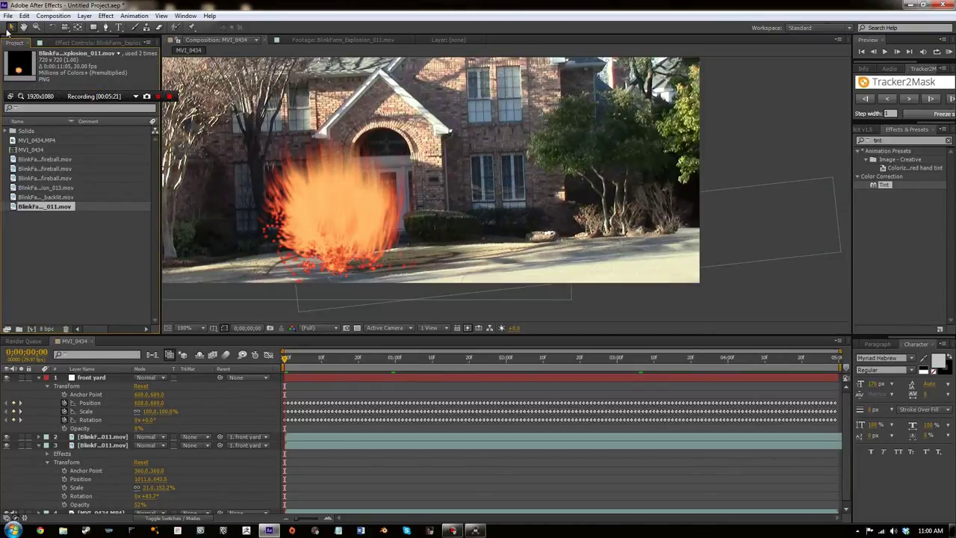
left_click(7, 18)
mouse_move(142, 145)
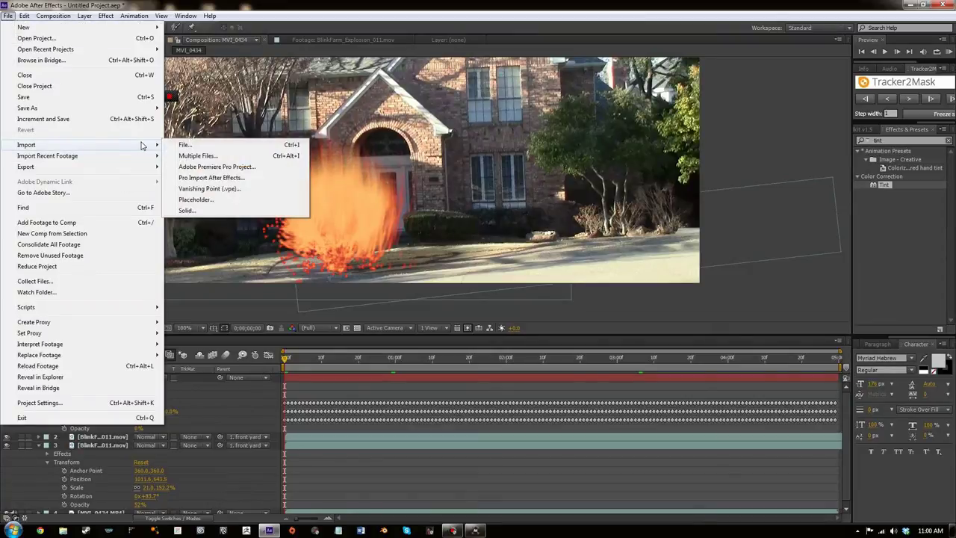
left_click(184, 146)
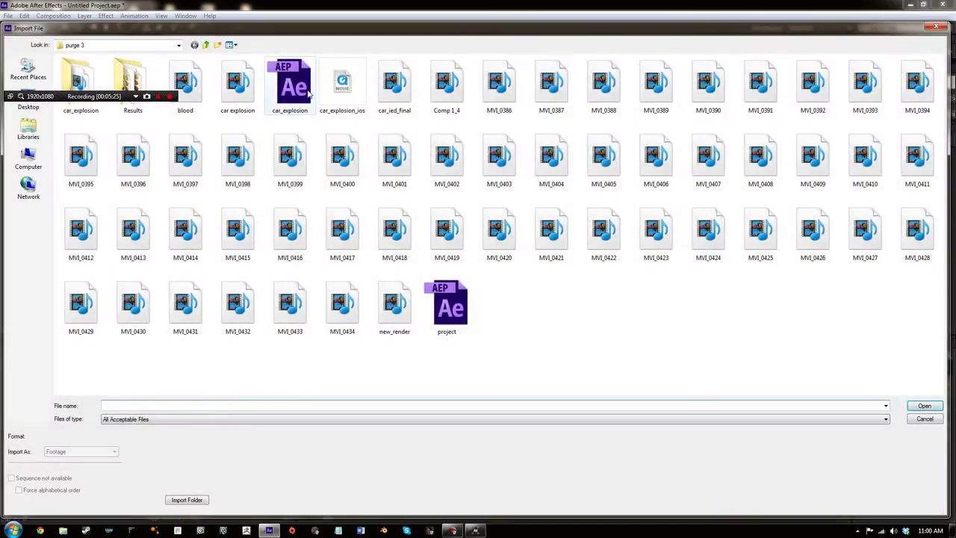
left_click(208, 45)
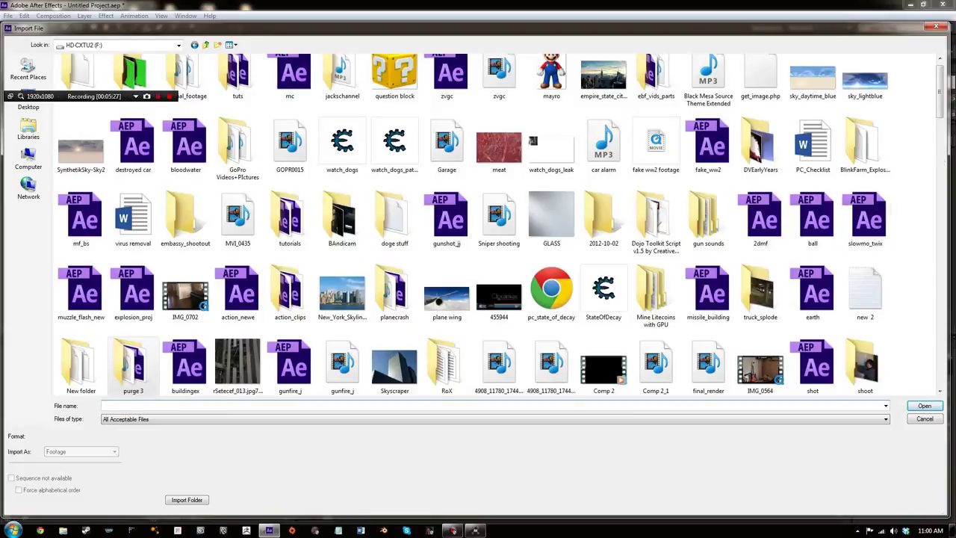
left_click_drag(945, 91, 945, 378)
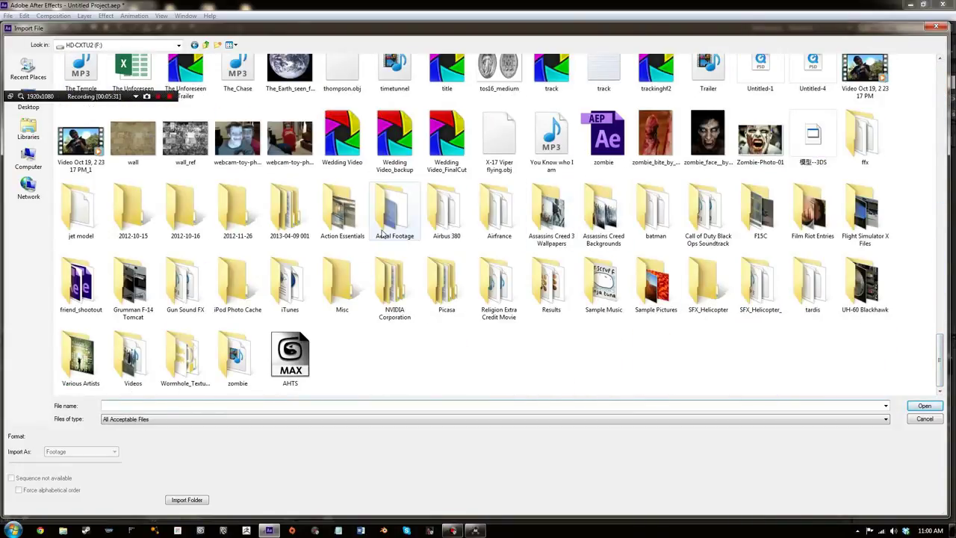
double_click(342, 213)
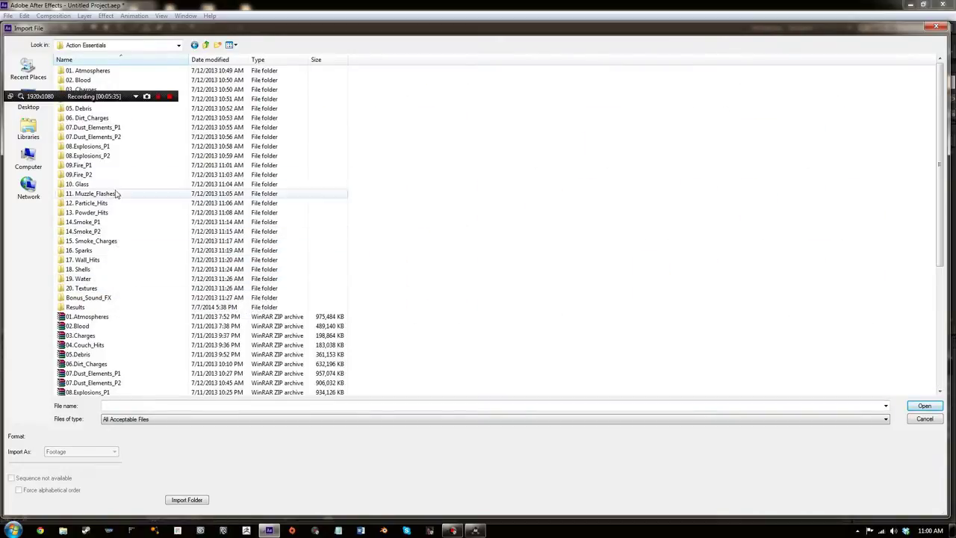
double_click(84, 110)
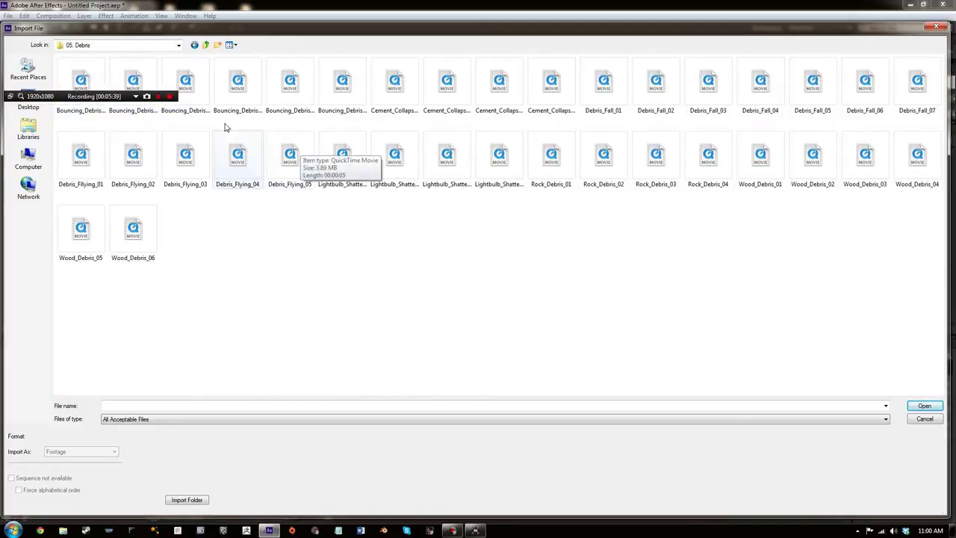
Import the six clips Bouncing_Debris_01 through Bouncing_Debris_06 as footage
left_click(75, 105)
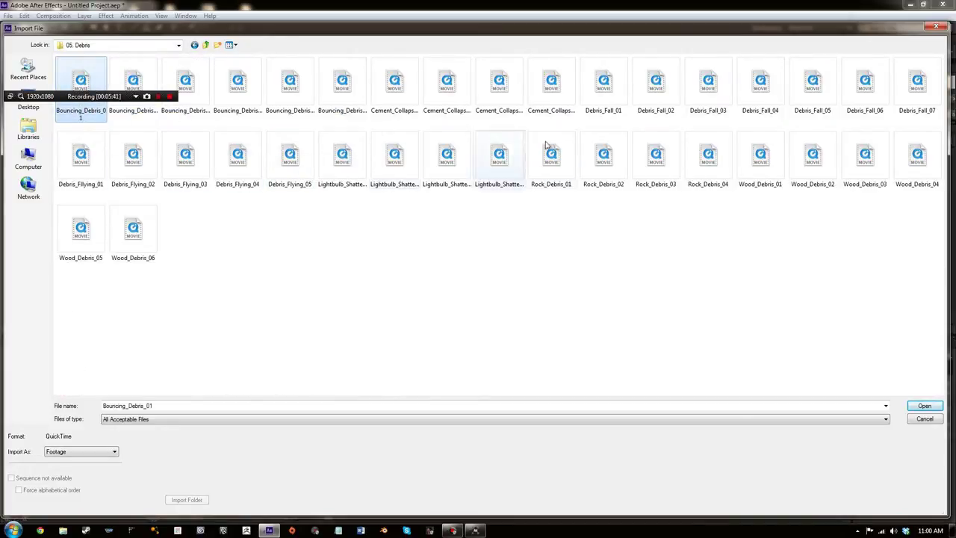
left_click(346, 72, "shift")
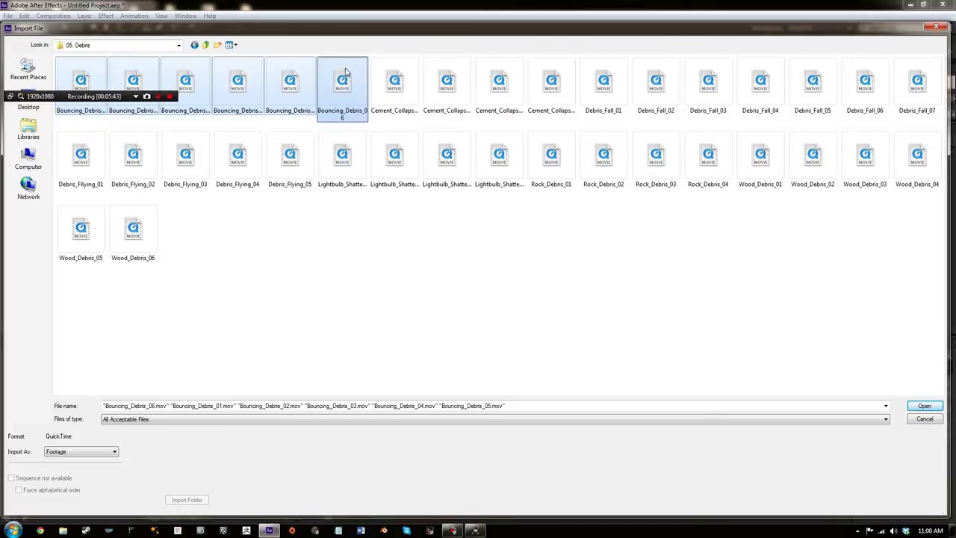
left_click(923, 406)
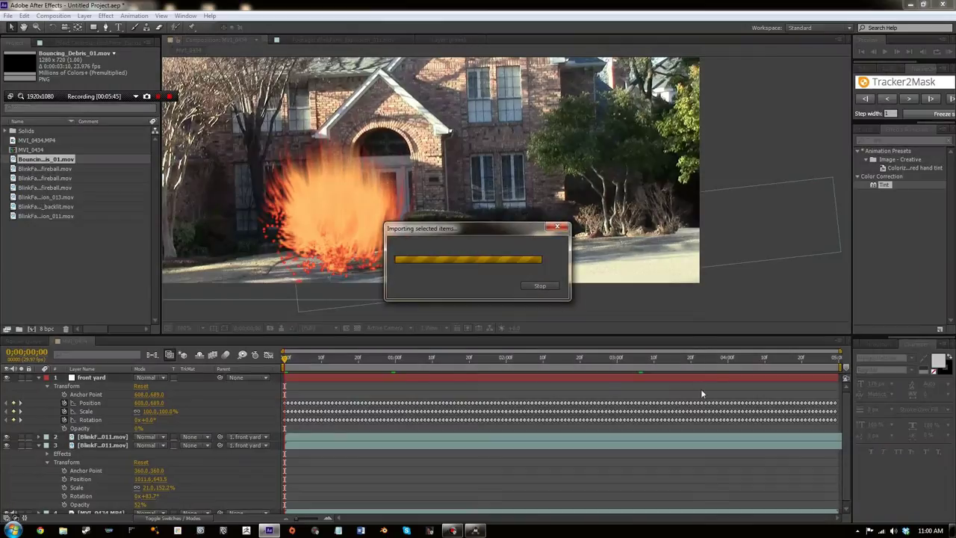
Preview Bouncing_Debris_01.mov, add it between the explosion and its shadow layer, and parent it to the front yard null
double_click(46, 206)
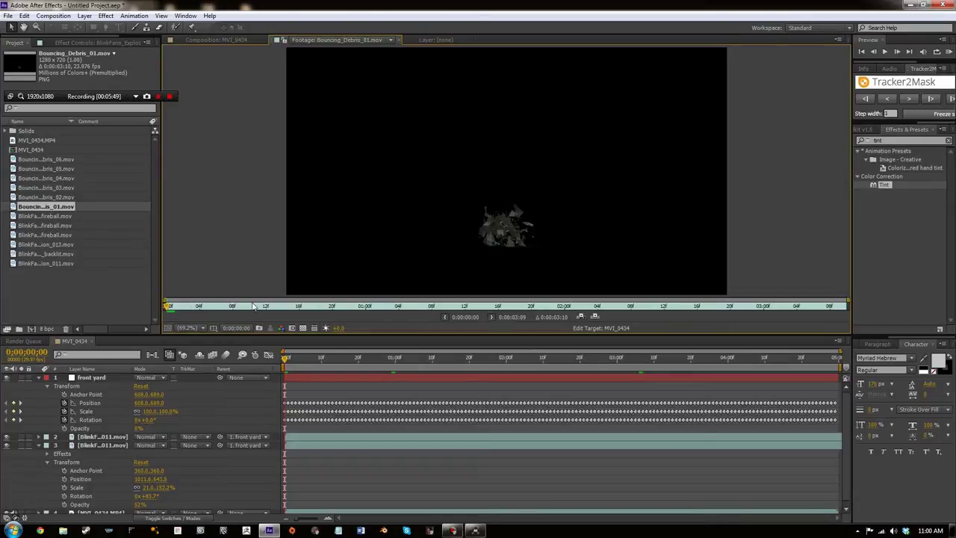
left_click_drag(189, 305, 195, 351)
left_click_drag(60, 214, 104, 445)
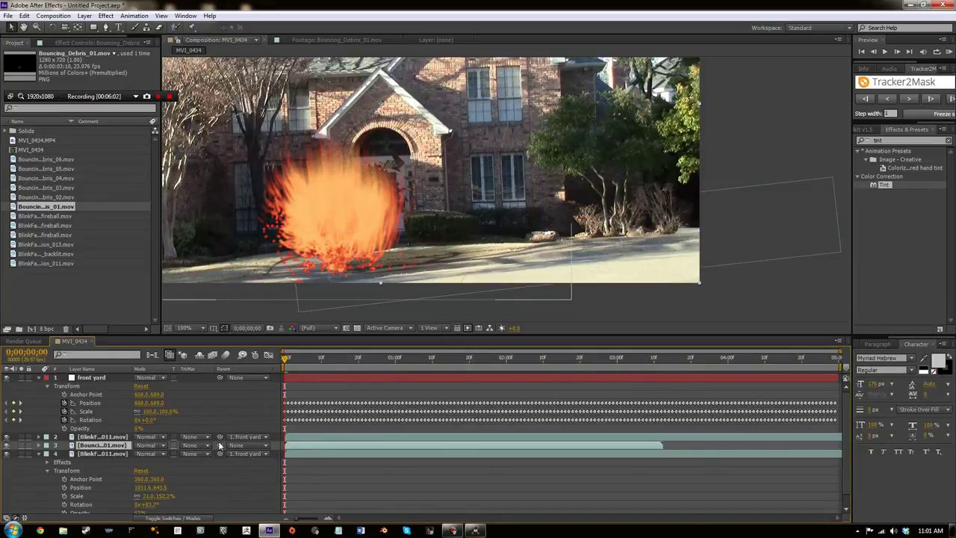
left_click_drag(220, 445, 76, 375)
At frame 18, scale the debris layer down to about 54% and place its rubble on the ground at the fire's base
scroll(420, 250, "down", 2)
left_click_drag(294, 363, 352, 361)
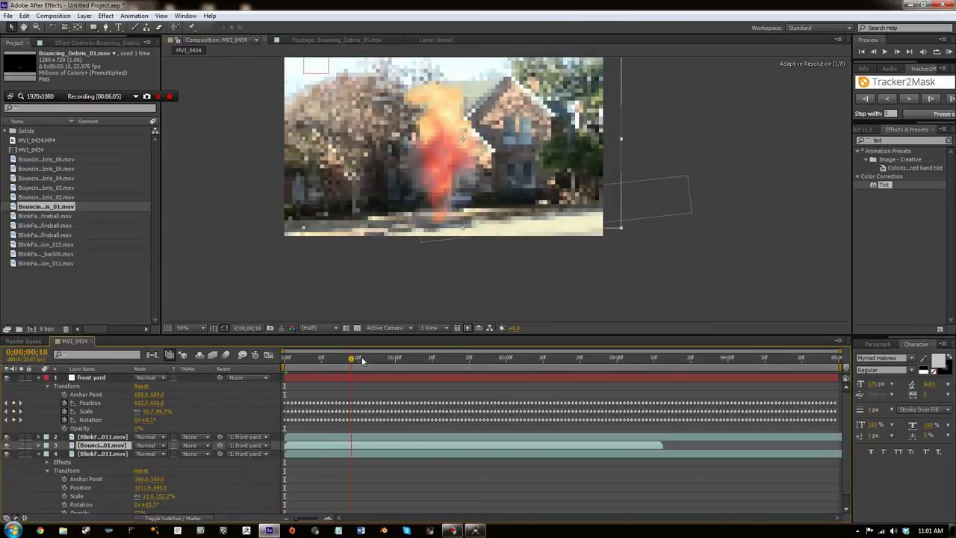
left_click_drag(610, 204, 521, 220)
scroll(519, 199, "up", 2)
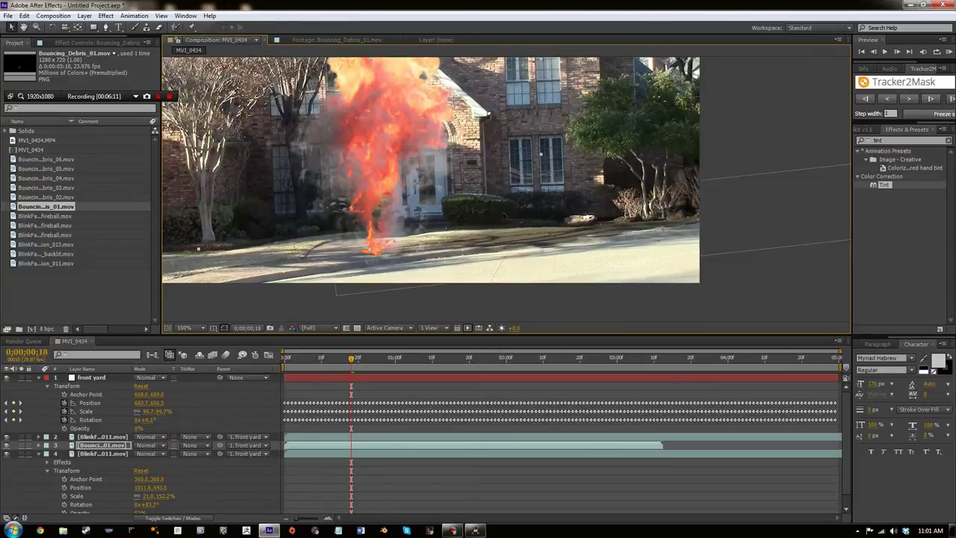
left_click_drag(503, 237, 510, 235)
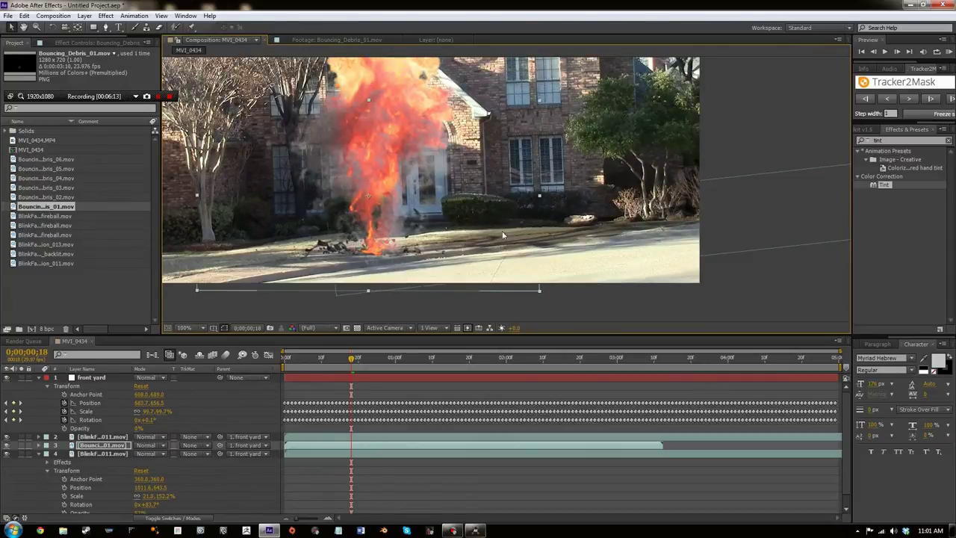
Rotate the debris layer to about -1.9° to follow the ground's slope, and play the composition from the start
left_click(51, 27)
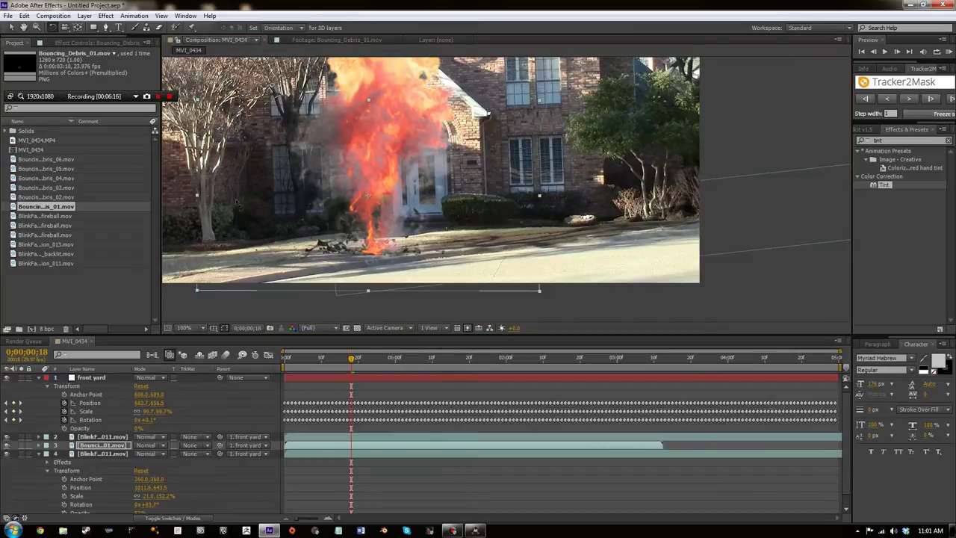
left_click_drag(236, 206, 232, 212)
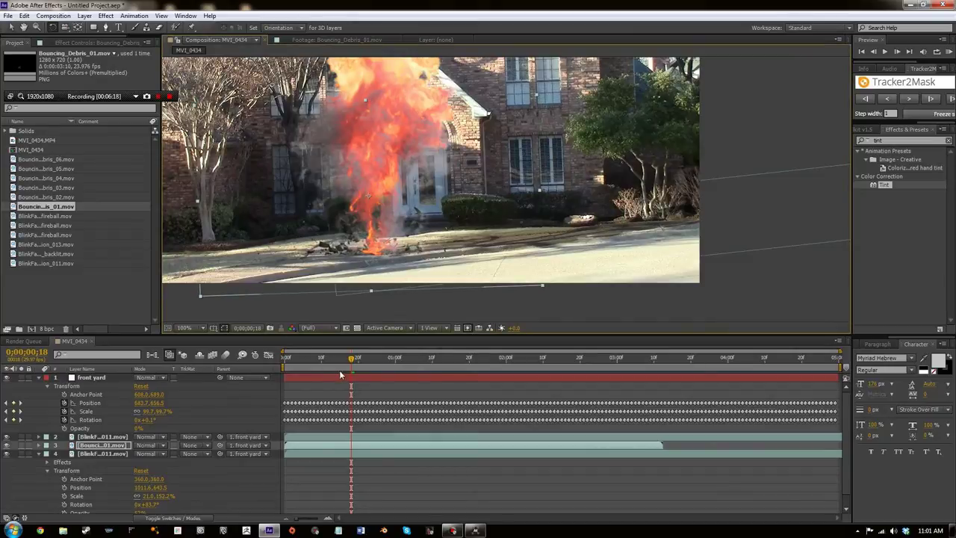
left_click_drag(357, 359, 288, 355)
key("space")
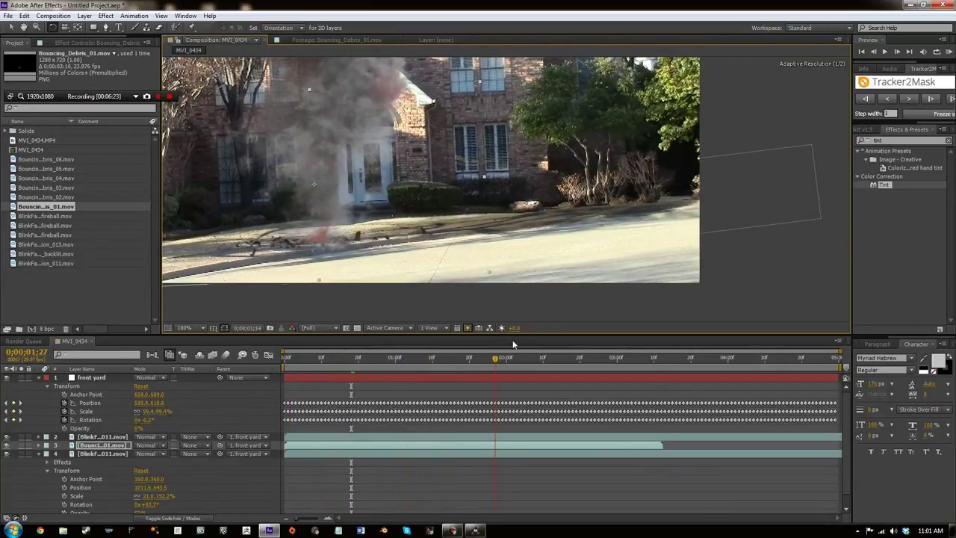
key("space")
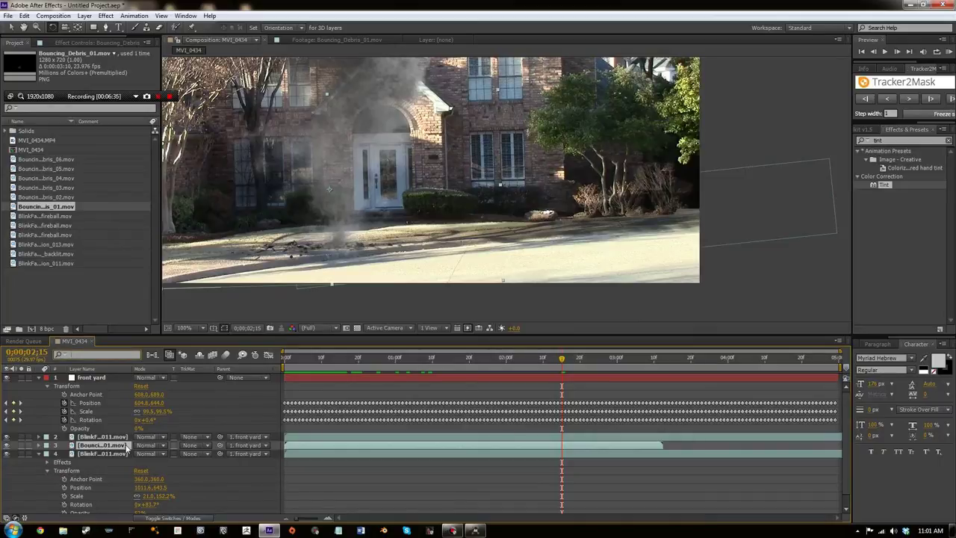
Duplicate the debris layer and apply a Tint effect to the lower copy, mapping white to black (000000)
key("ctrl+d")
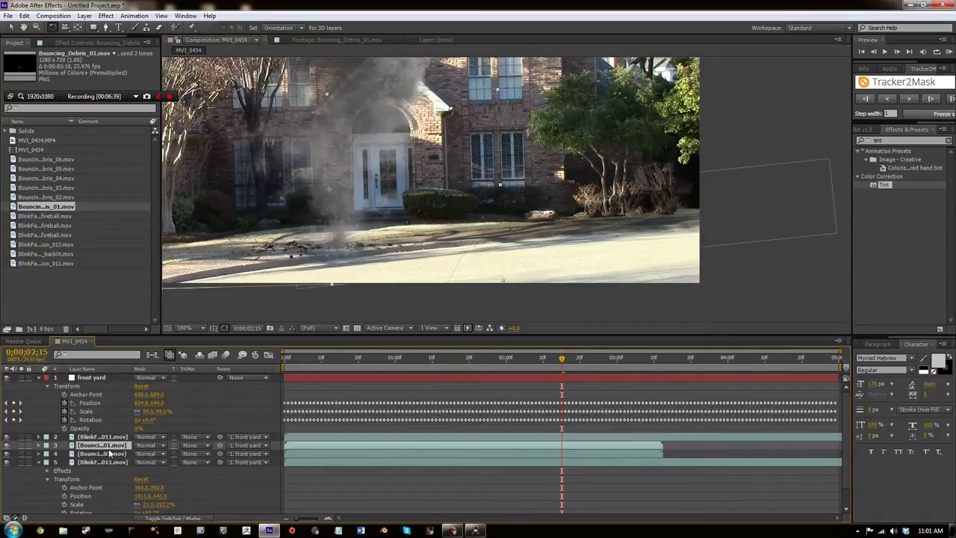
left_click(102, 453)
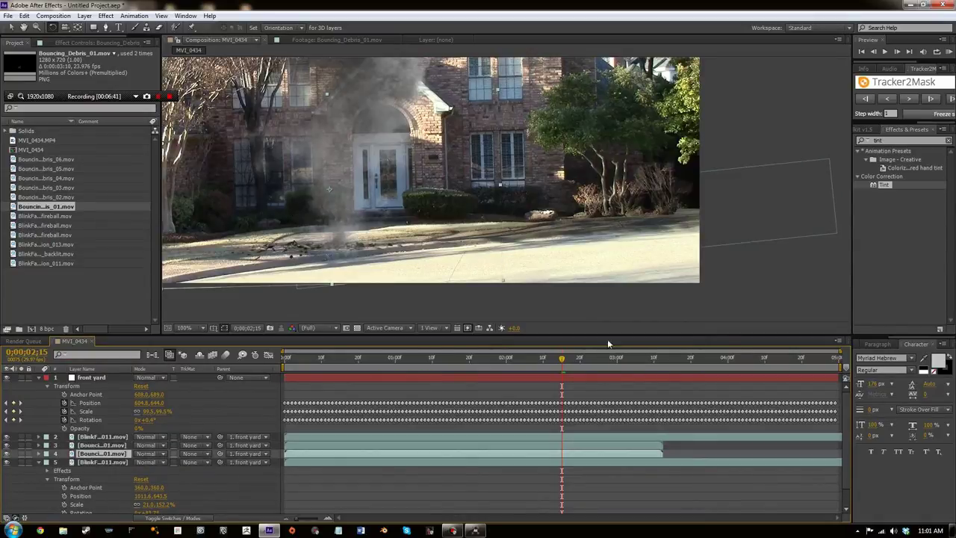
left_click_drag(890, 186, 97, 453)
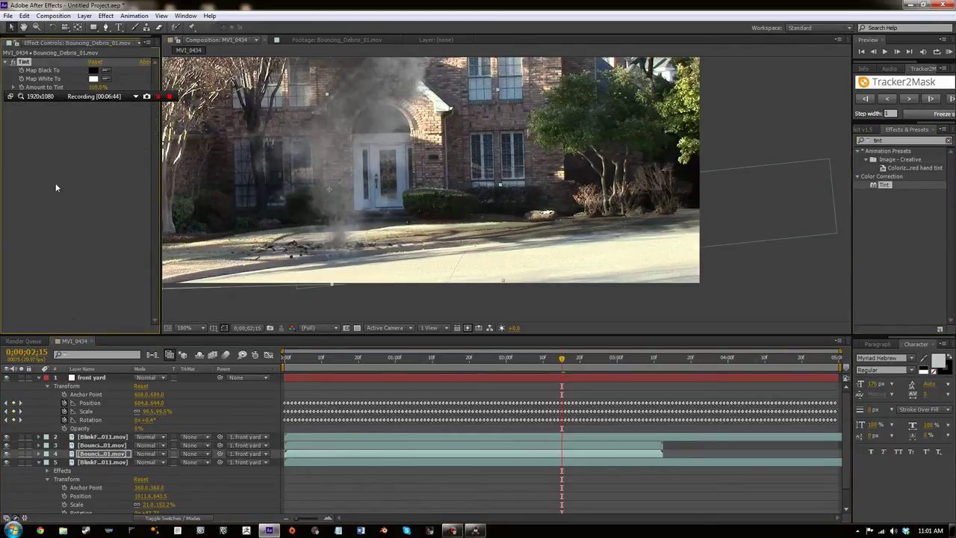
left_click(94, 78)
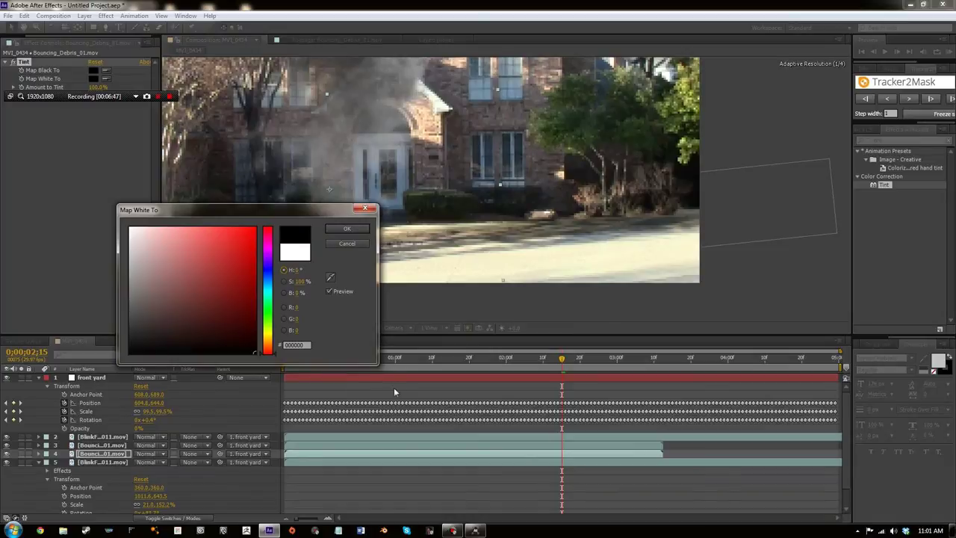
left_click(346, 227)
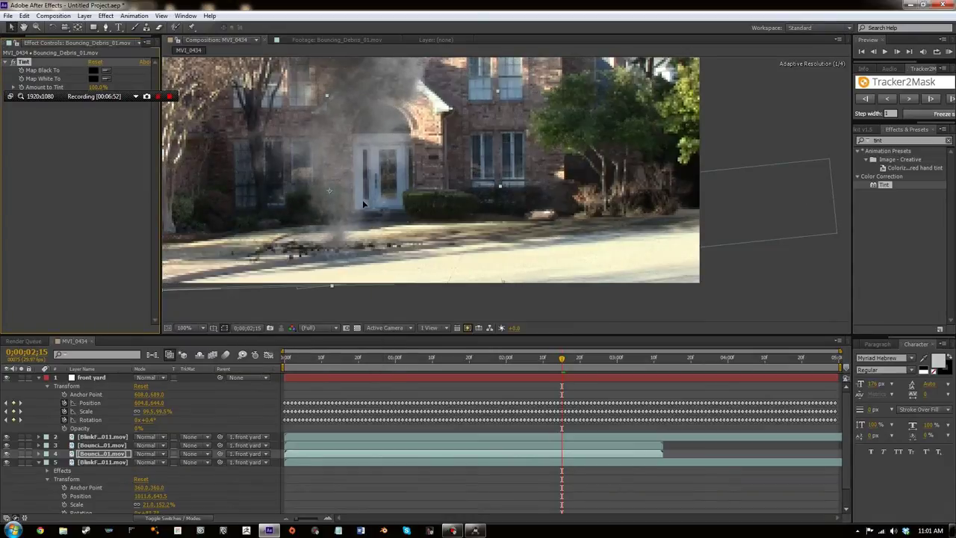
Flatten the black debris copy to about 53.8 by 15.7% and place it on the ground beneath the rubble as a shadow
scroll(335, 246, "up", 1)
left_click_drag(345, 274, 510, 149)
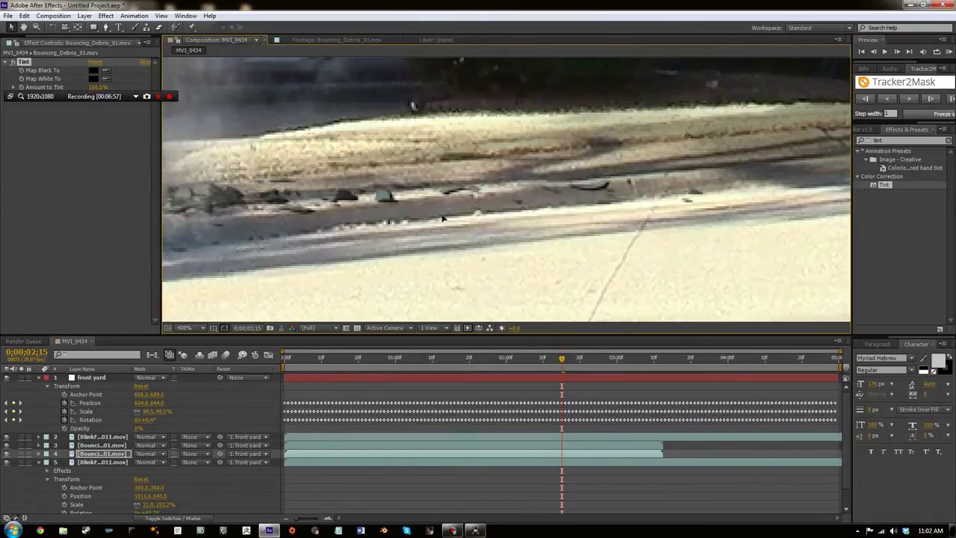
scroll(443, 218, "down", 1)
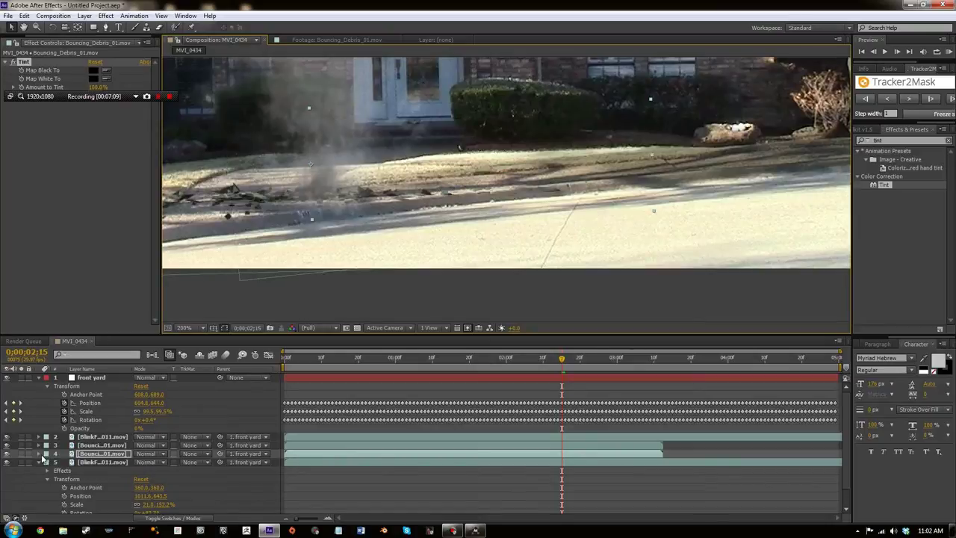
Lower the debris shadow layer's opacity to about 20%
left_click(46, 453)
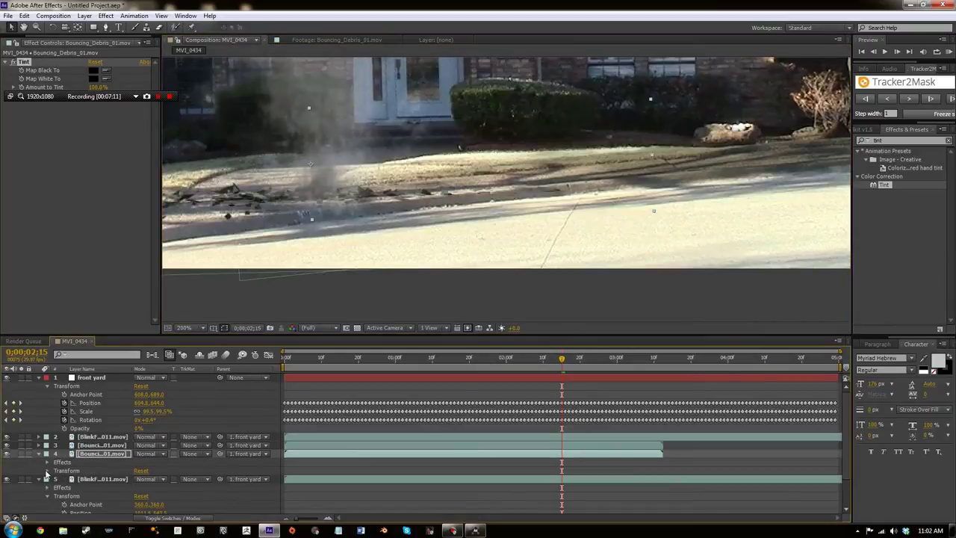
left_click(47, 470)
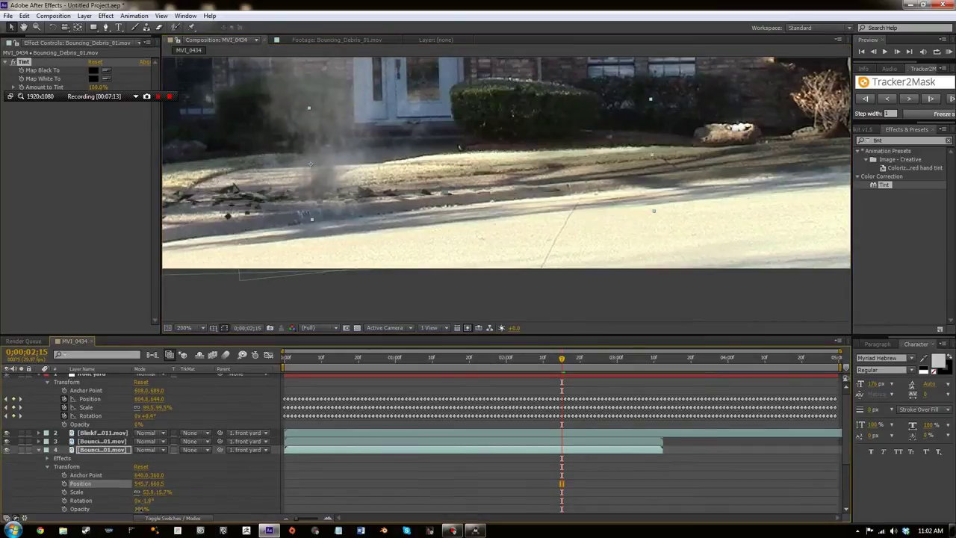
left_click_drag(142, 509, 109, 509)
left_click(325, 450)
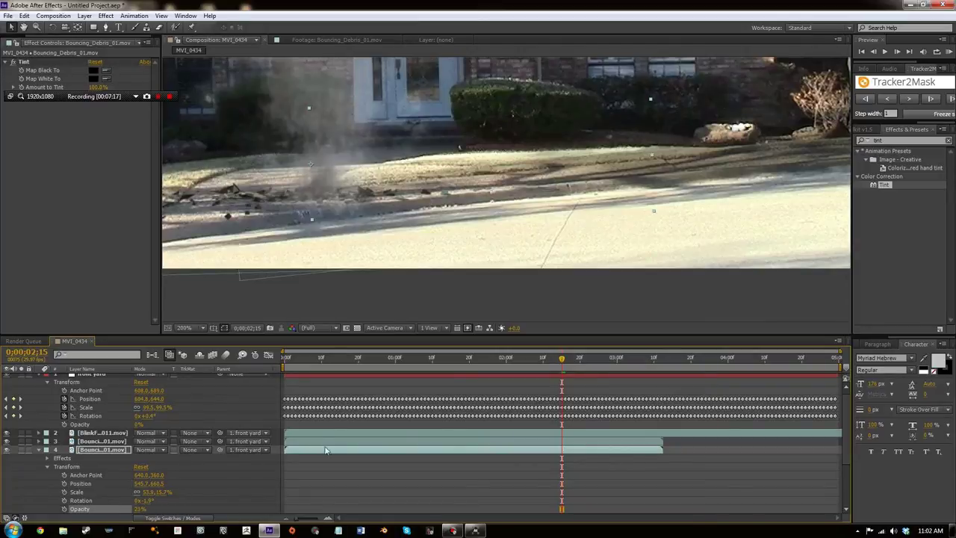
Scrub through the composition to check how the debris shadow follows the rubble on the ground
left_click_drag(562, 367, 380, 393)
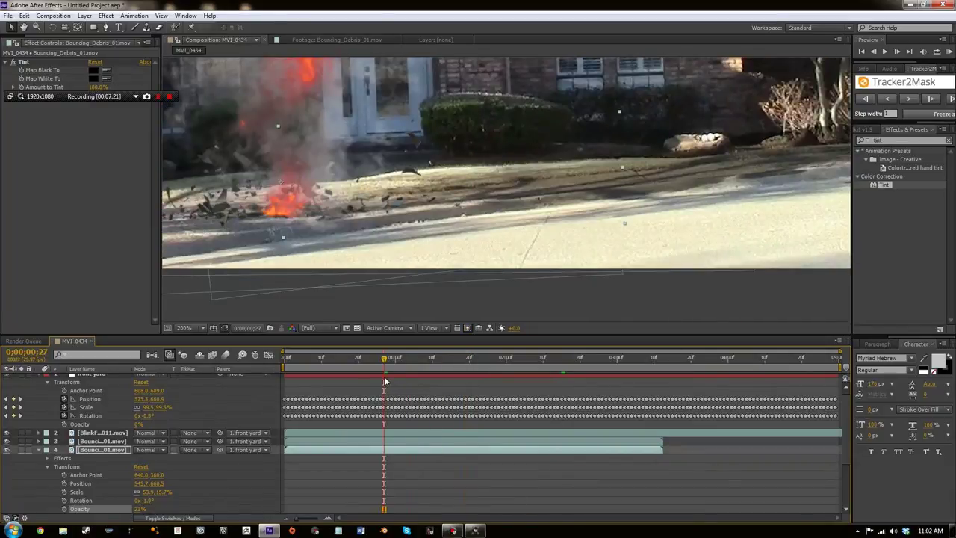
left_click_drag(382, 362, 616, 351)
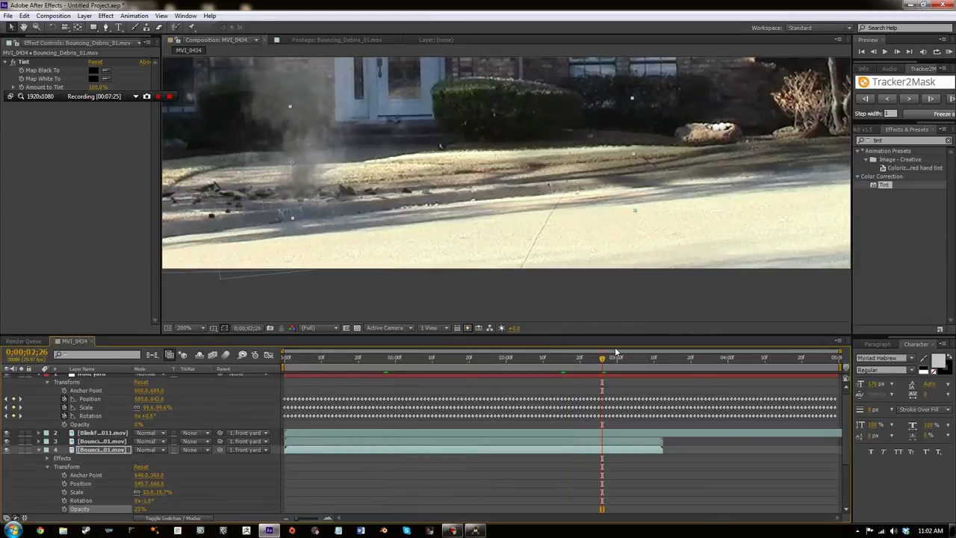
Start importing a file and browse to the gun sounds folder on the HD-CXTU2 (F:) drive
left_click(15, 42)
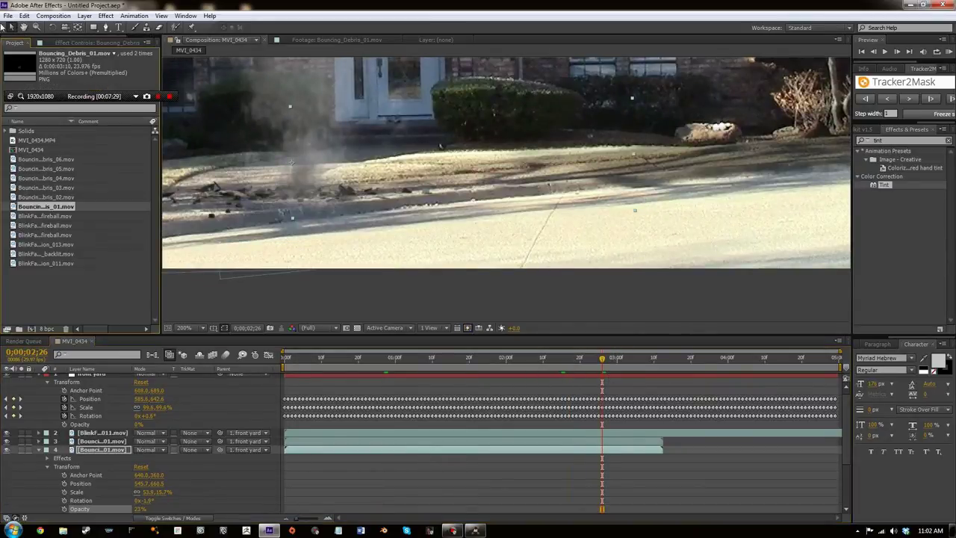
left_click(7, 16)
mouse_move(158, 145)
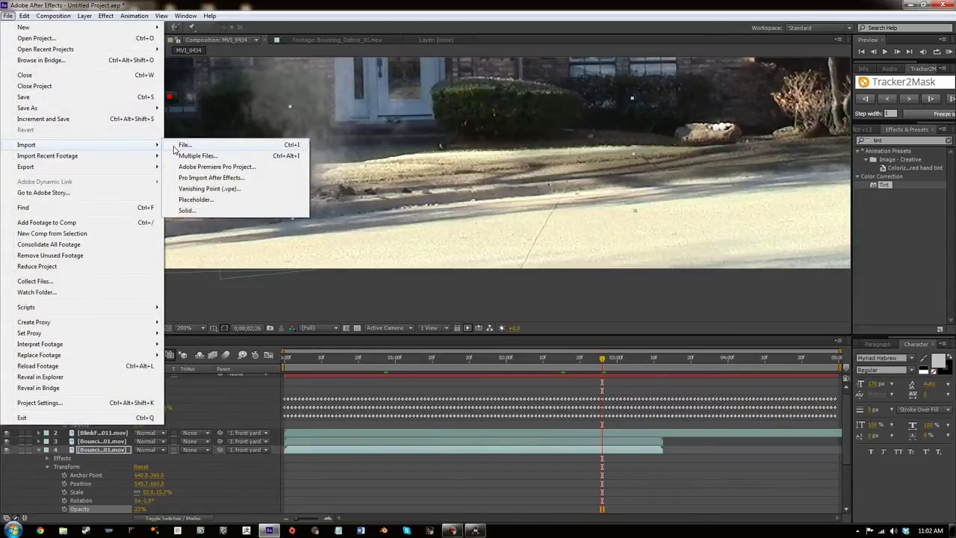
left_click(179, 146)
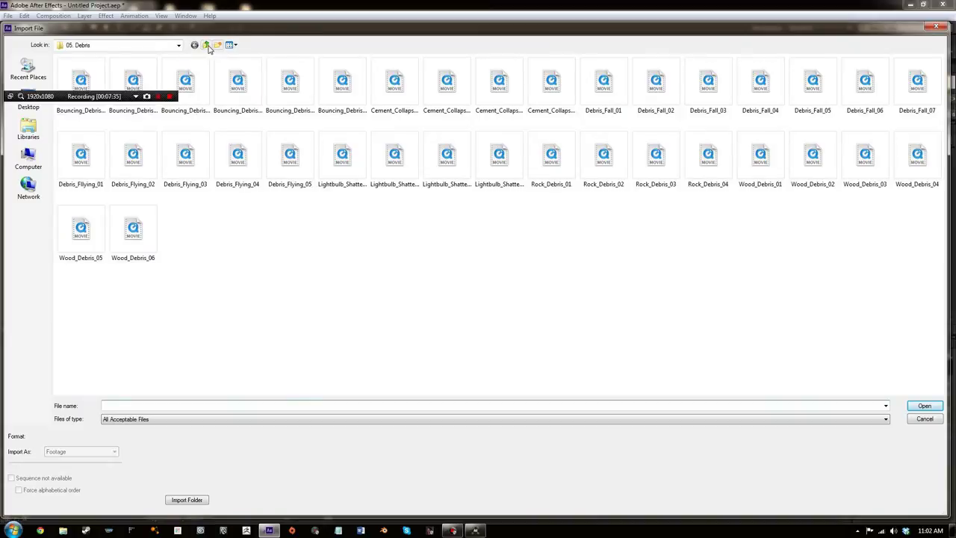
left_click(206, 45)
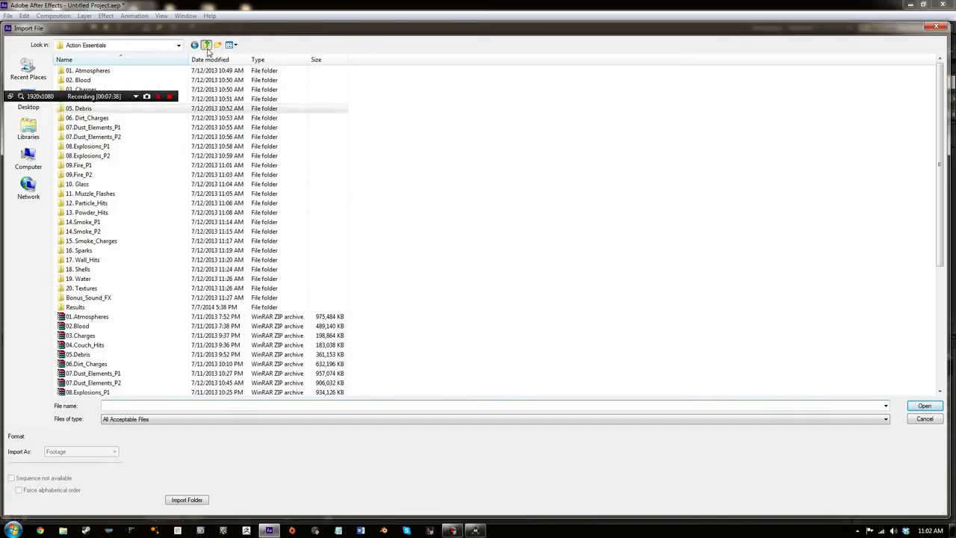
left_click(207, 45)
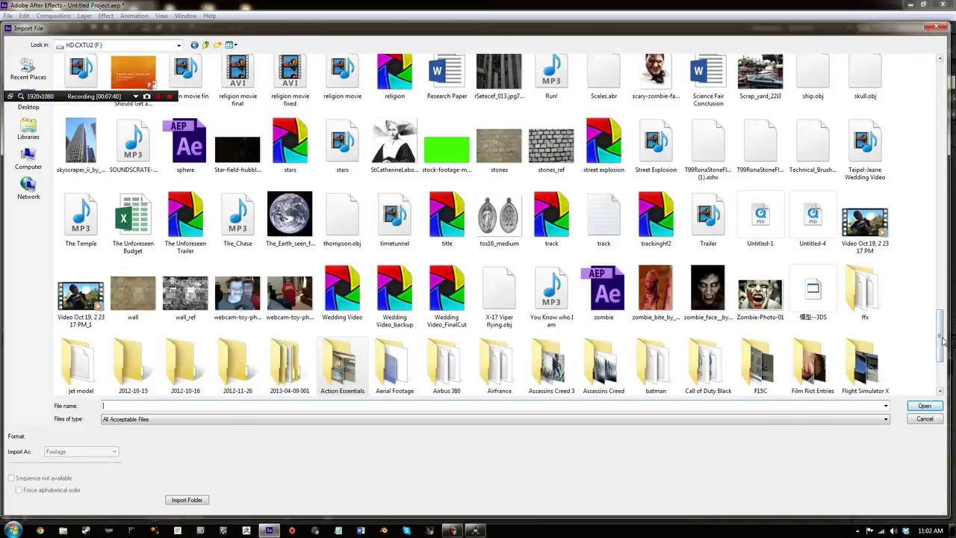
left_click_drag(942, 340, 941, 97)
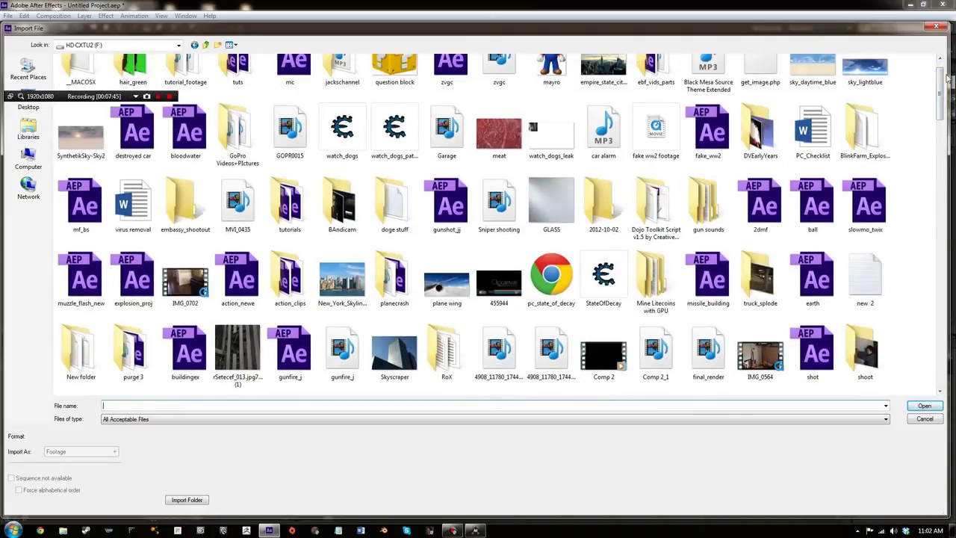
left_click_drag(938, 83, 923, 78)
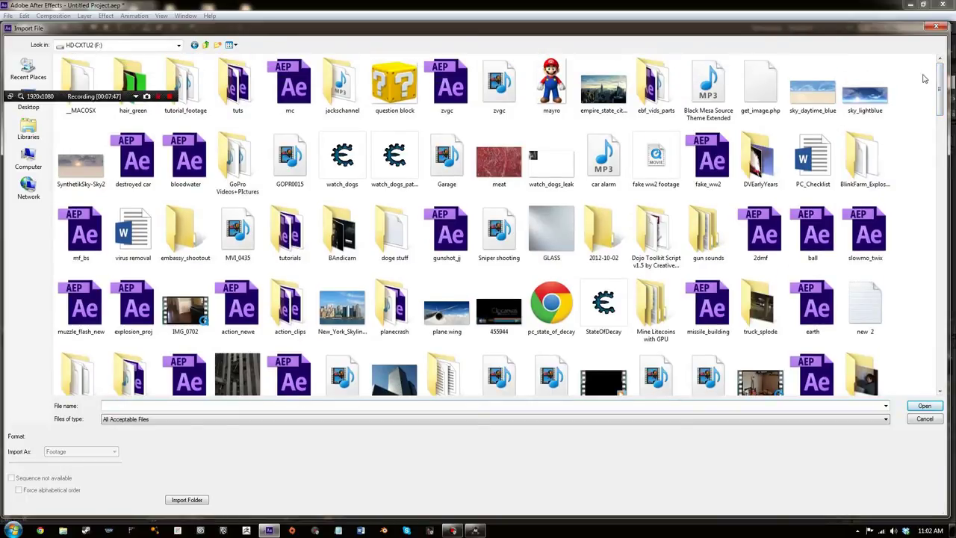
double_click(708, 251)
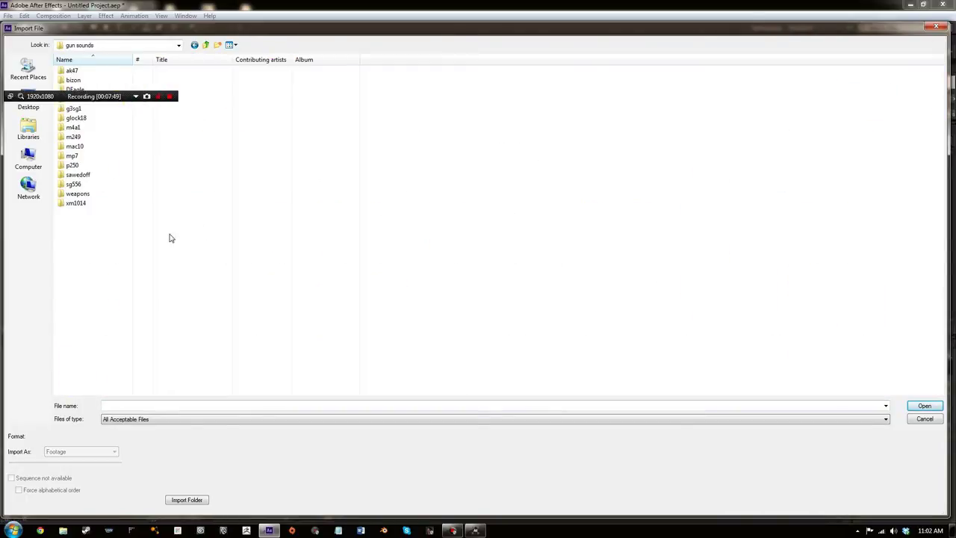
Import the c4_explode1 sound from the c4 folder inside weapons
double_click(104, 197)
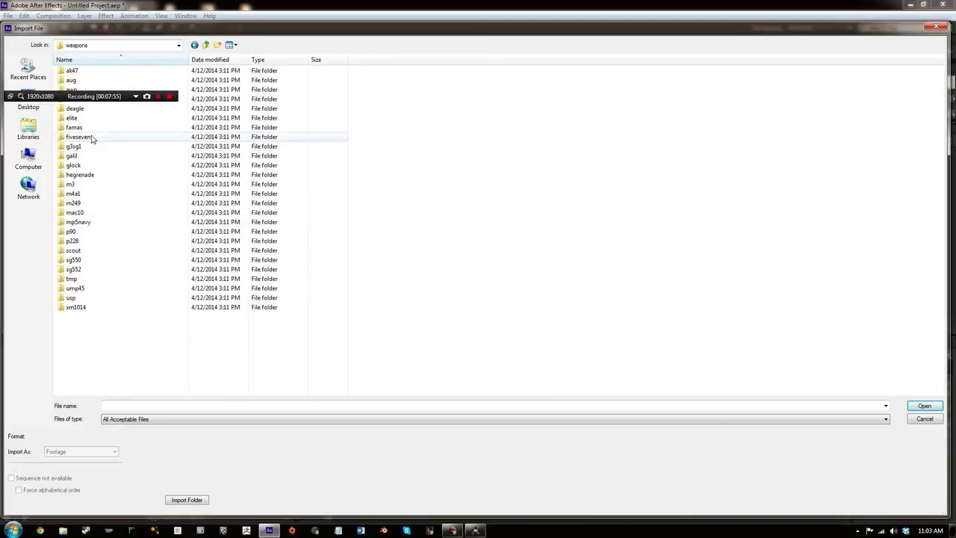
left_click_drag(132, 96, 302, 150)
double_click(89, 99)
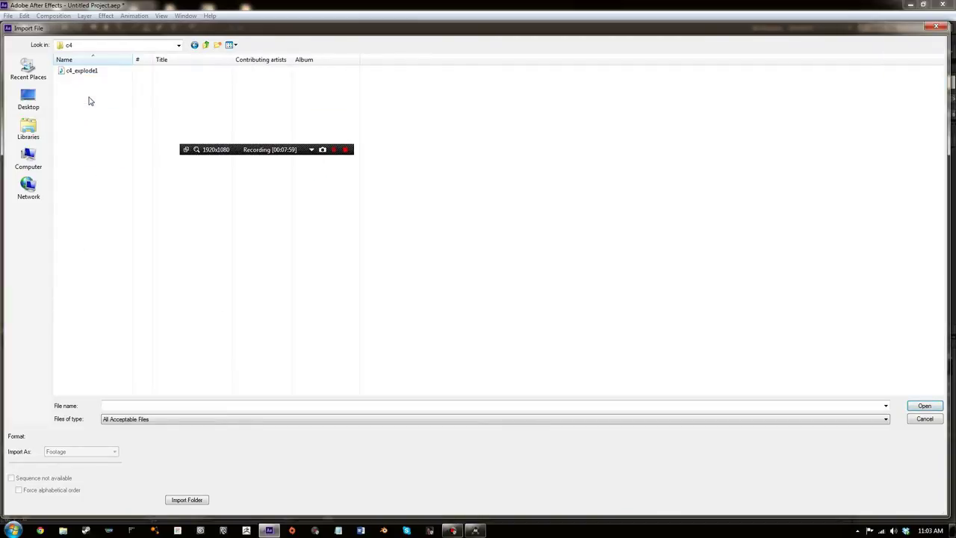
left_click(88, 74)
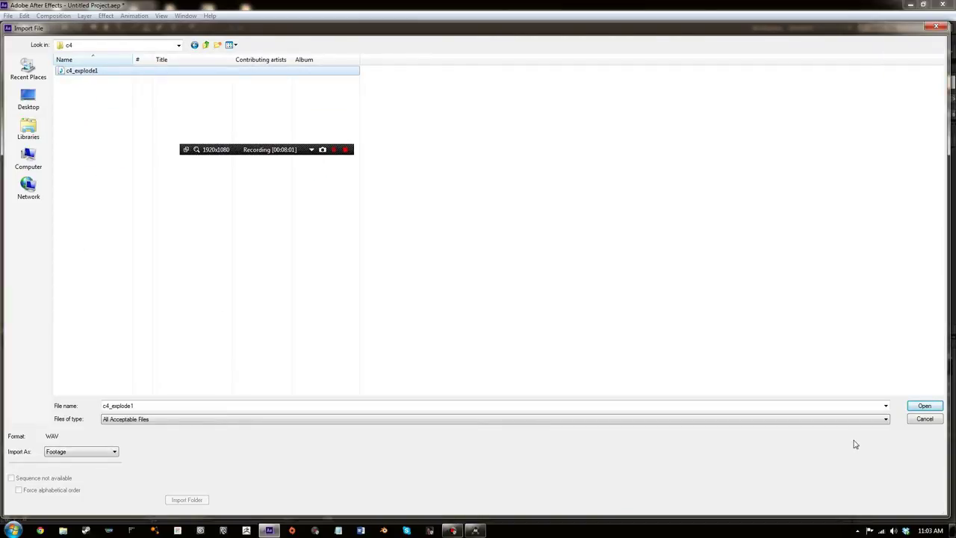
left_click(923, 405)
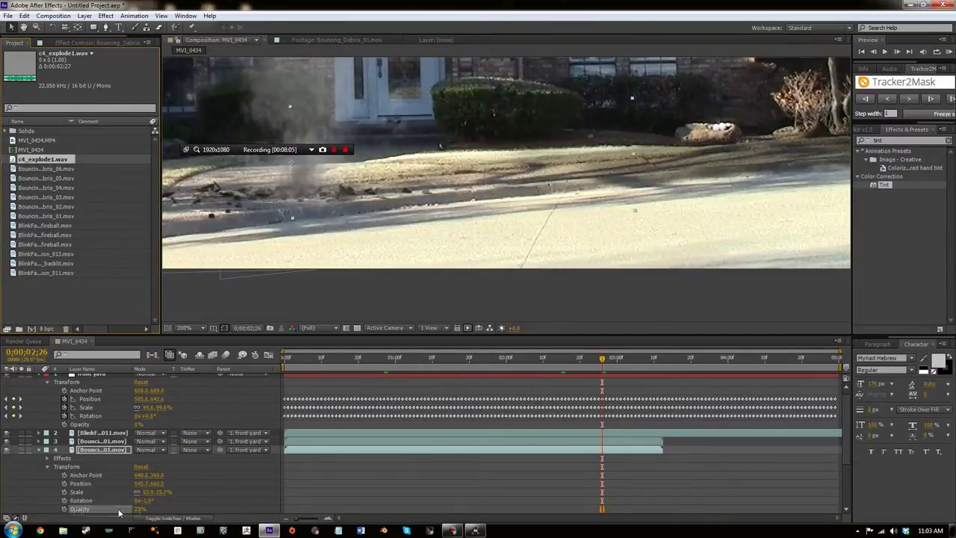
Add c4_explode1.wav to the composition directly above the MVI_0434.MP4 layer, starting at the first frame, and preview it with sound
scroll(130, 509, "down", 4)
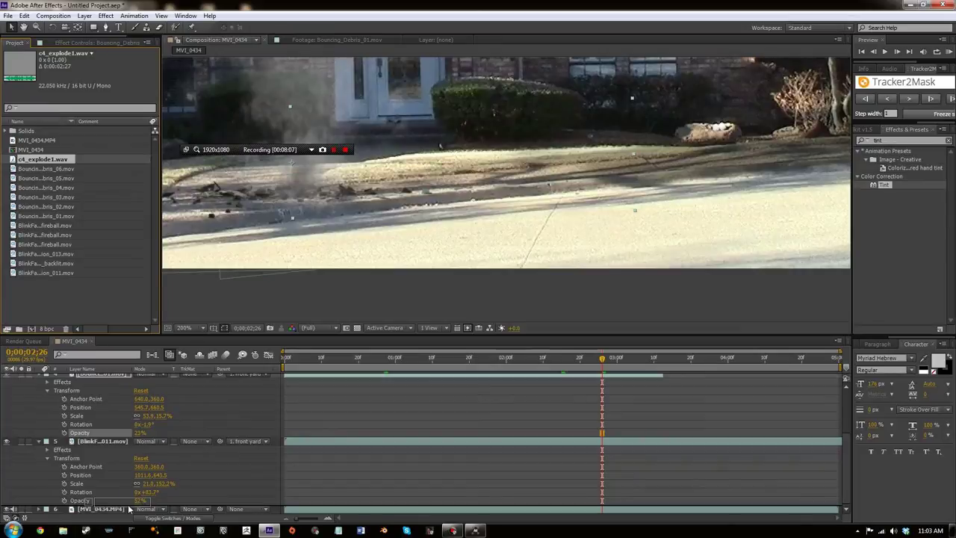
left_click_drag(130, 509, 130, 509)
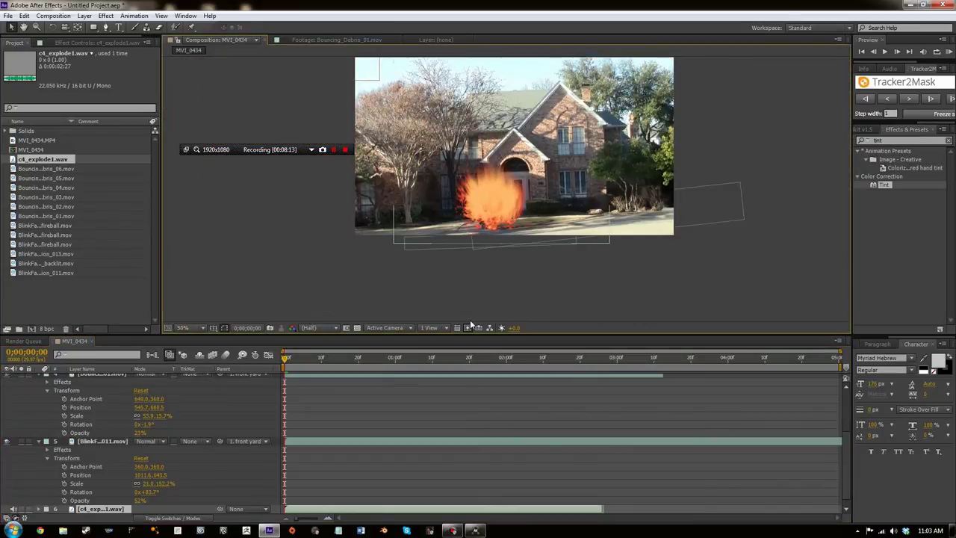
left_click(948, 52)
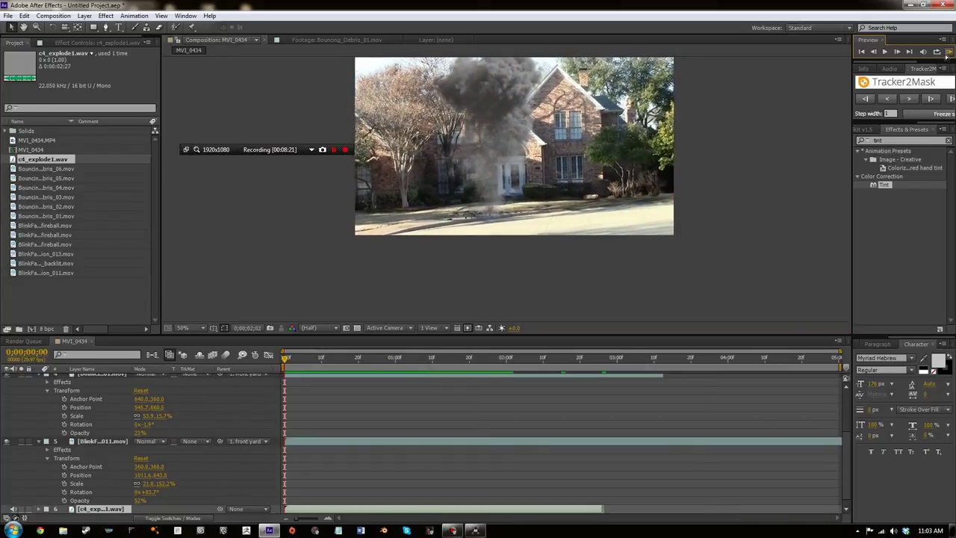
left_click(946, 54)
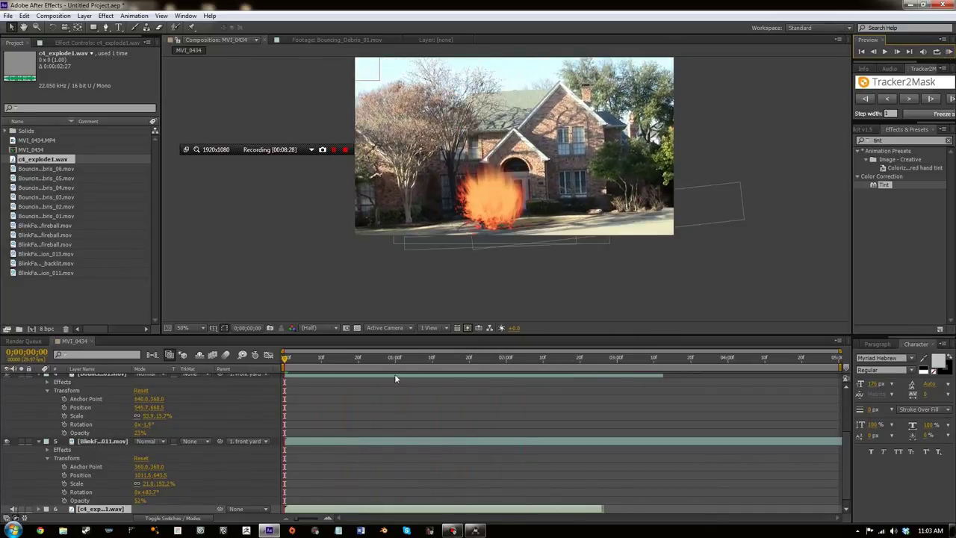
Lower the c4_explode1.wav layer's audio levels to -12 dB and preview the composition with sound
scroll(104, 490, "down", 1)
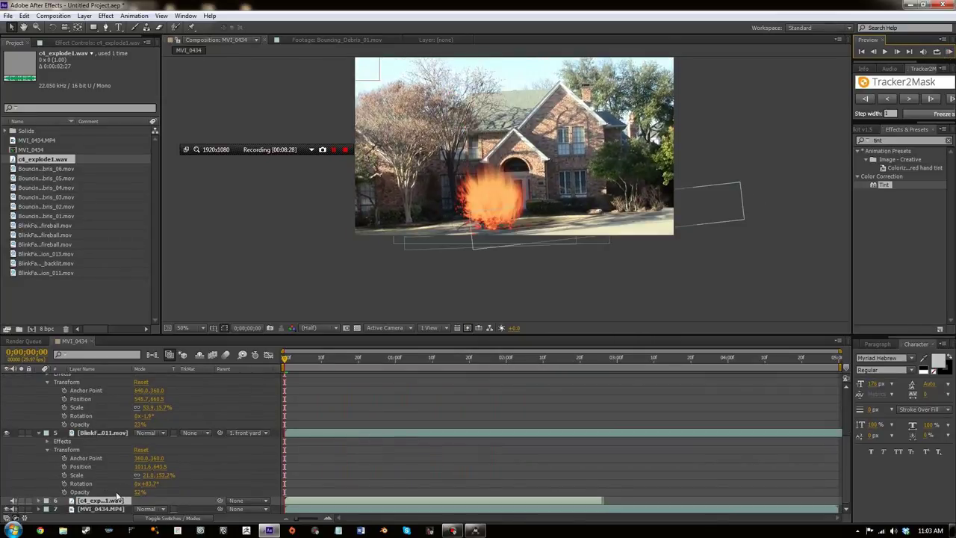
left_click(45, 500)
left_click(47, 509)
scroll(49, 511, "down", 1)
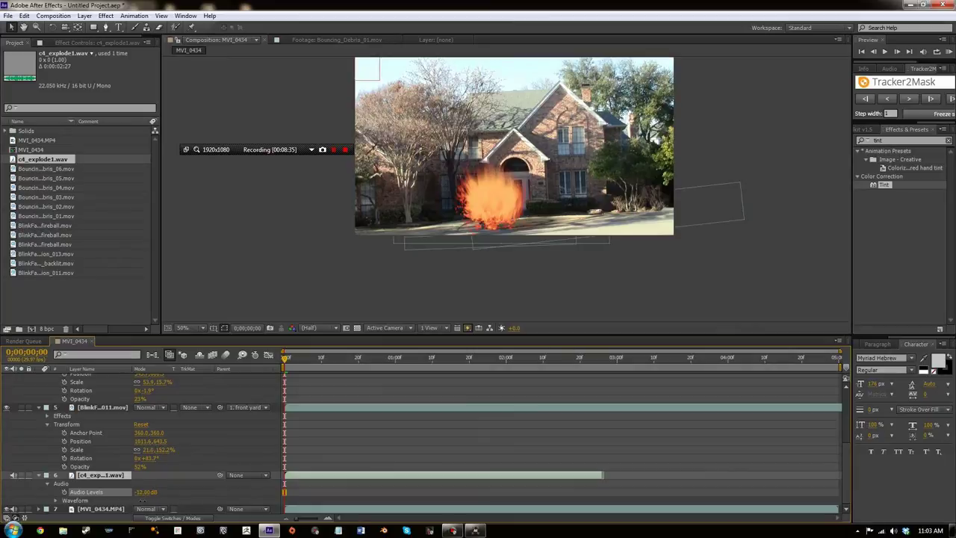
left_click(948, 51)
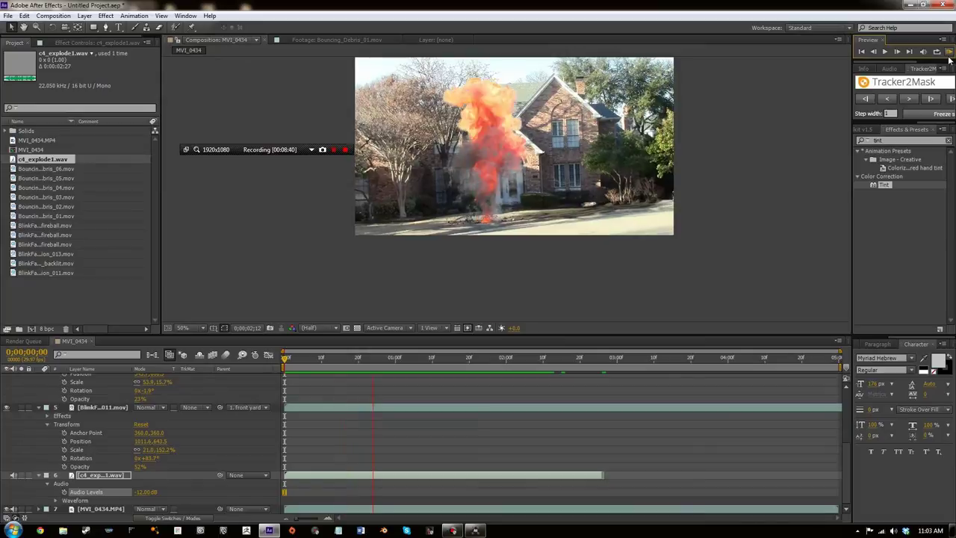
key("space")
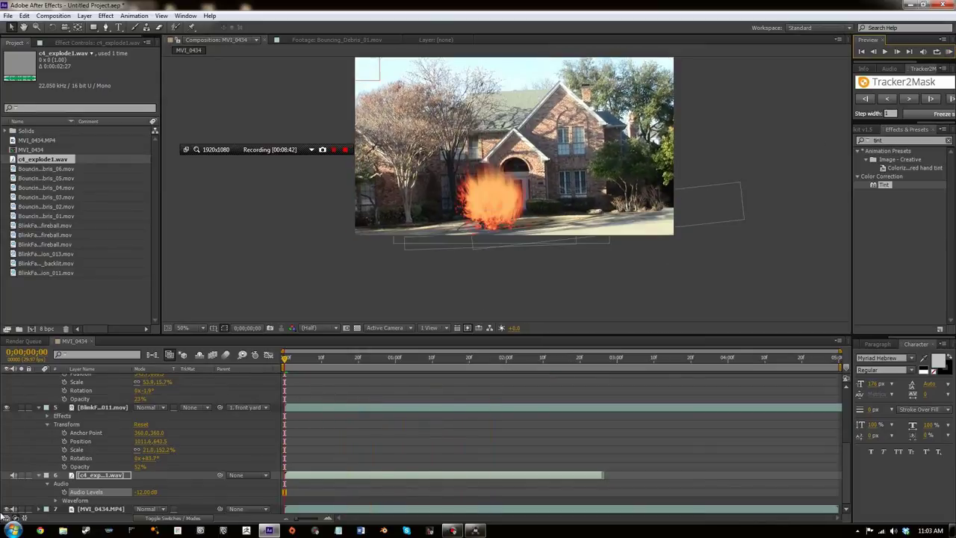
Set the c4_explode1.wav layer's audio levels to -7 dB
left_click(138, 494)
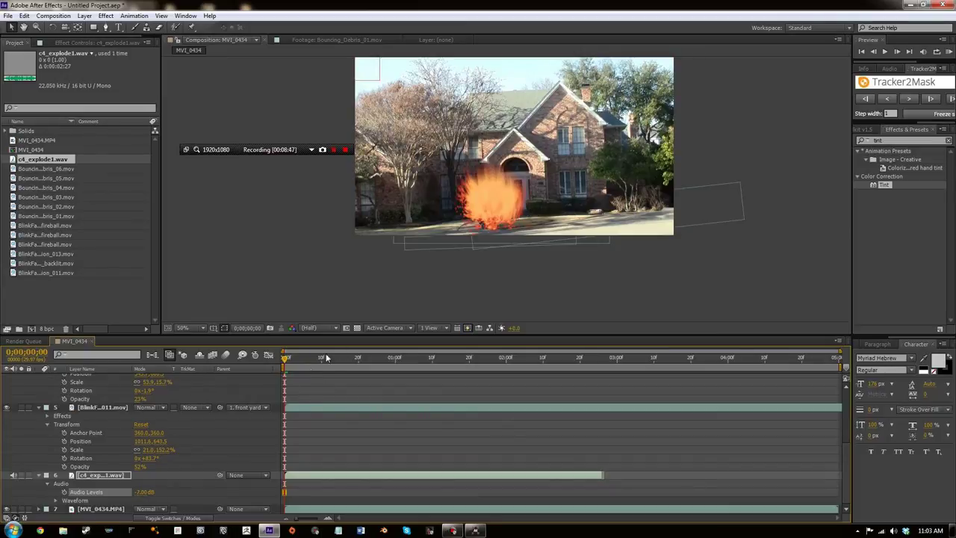
left_click_drag(600, 173, 639, 201)
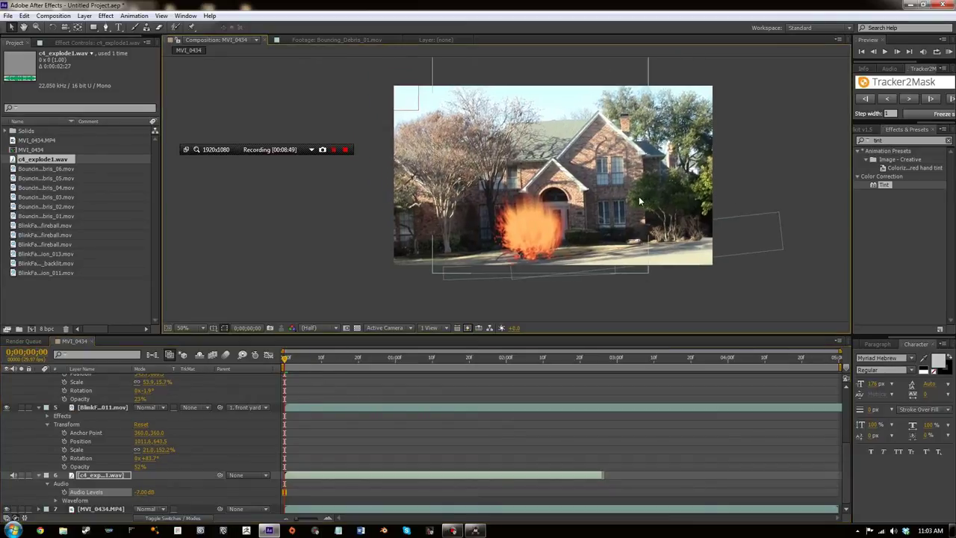
key("slash")
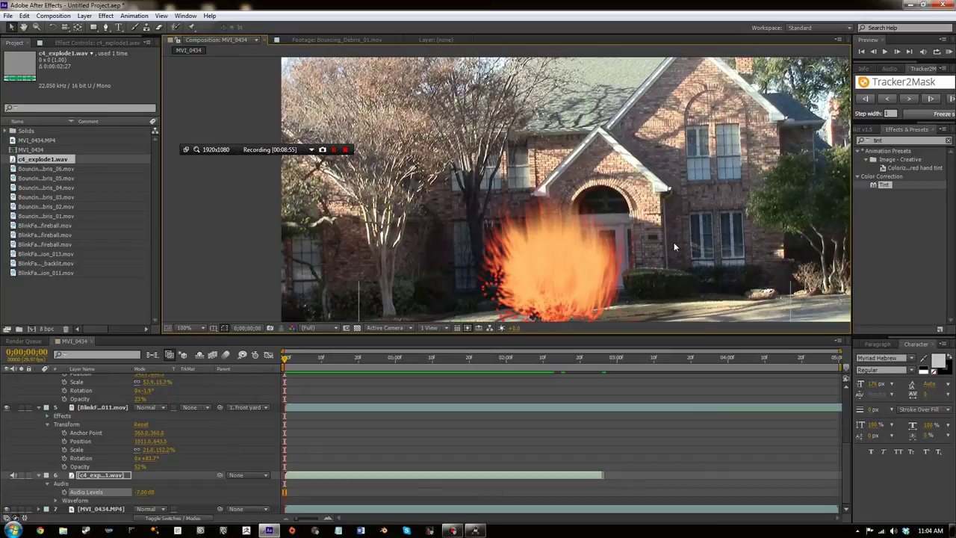
scroll(676, 205, "down", 2)
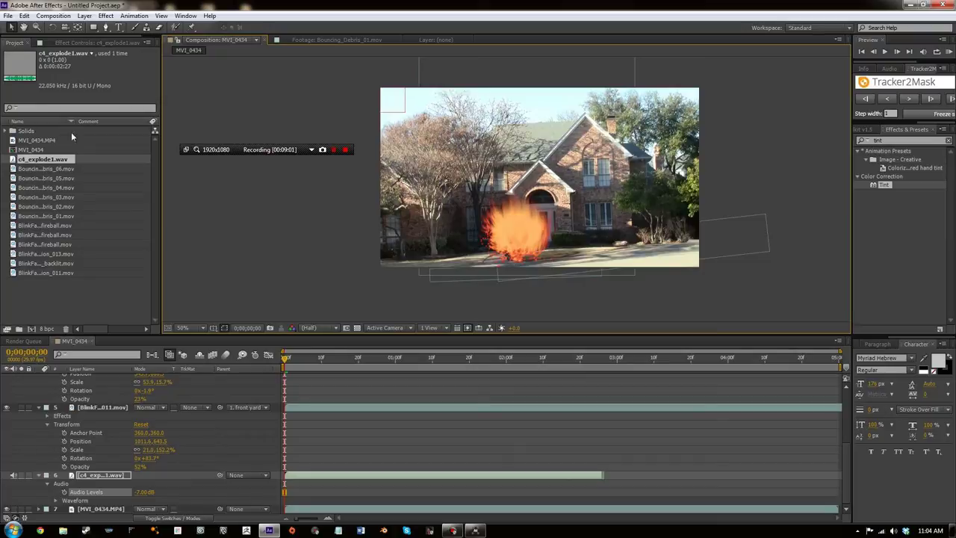
Rename the MVI_0434 composition to "explosion" in its composition settings
left_click(61, 17)
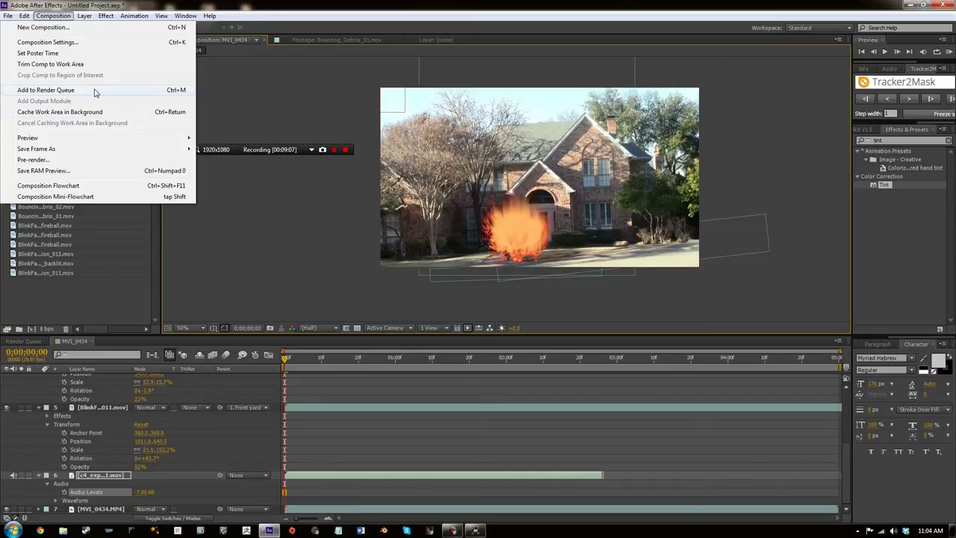
left_click(76, 348)
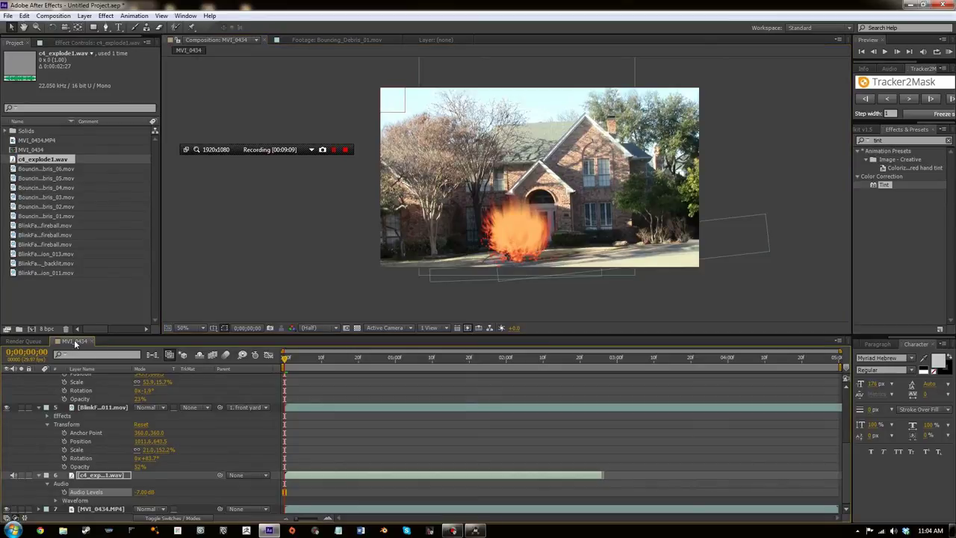
right_click(76, 343)
left_click(127, 190)
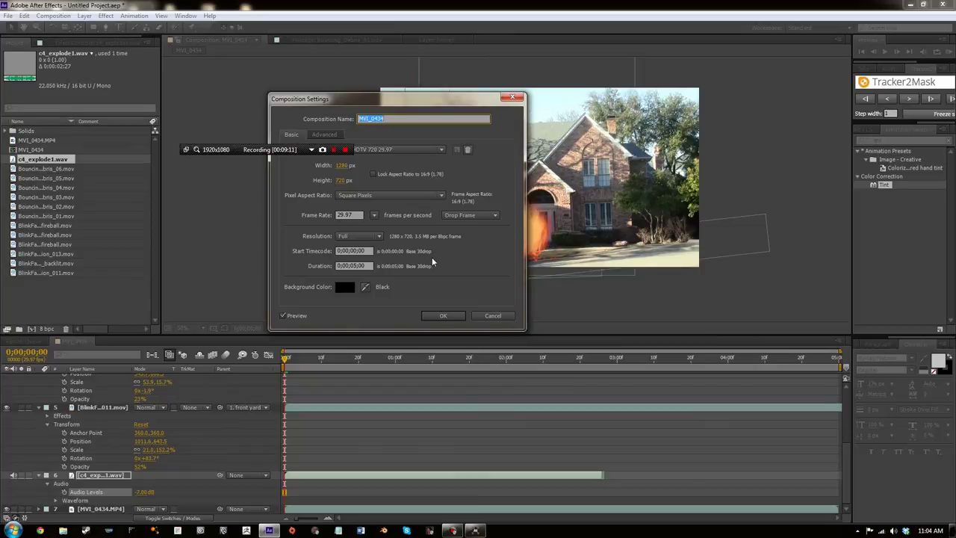
type("explosion")
left_click(443, 315)
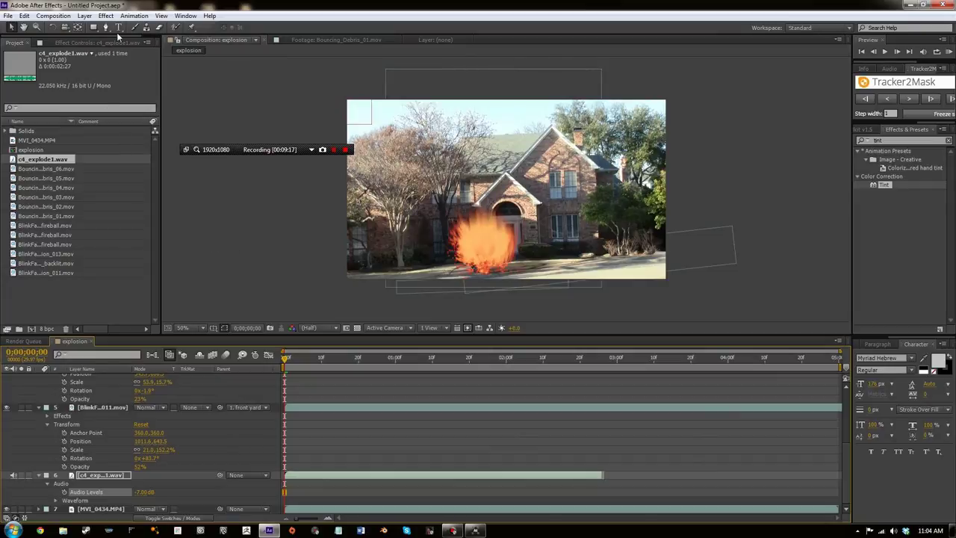
Add the explosion composition to the render queue and set its output module to H.264 format with audio output enabled
left_click(53, 16)
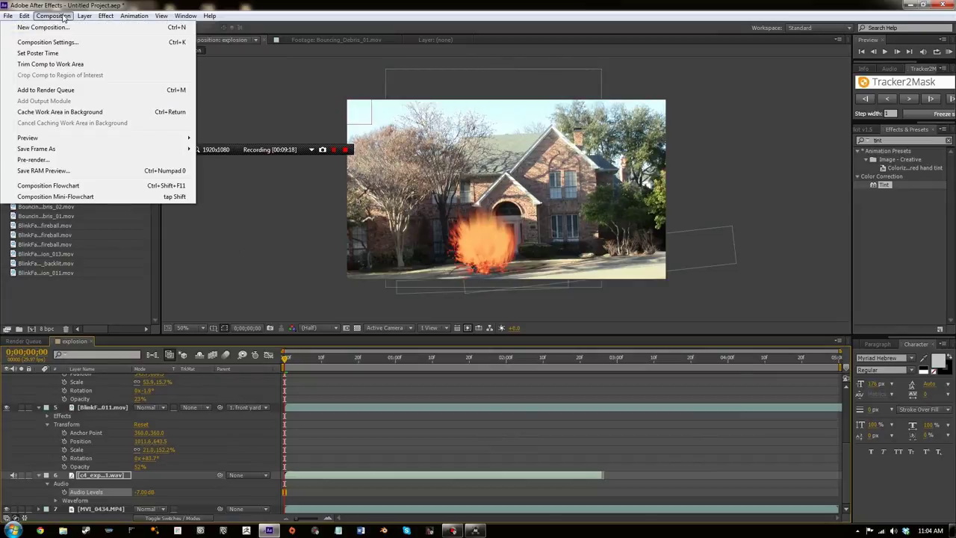
left_click(60, 90)
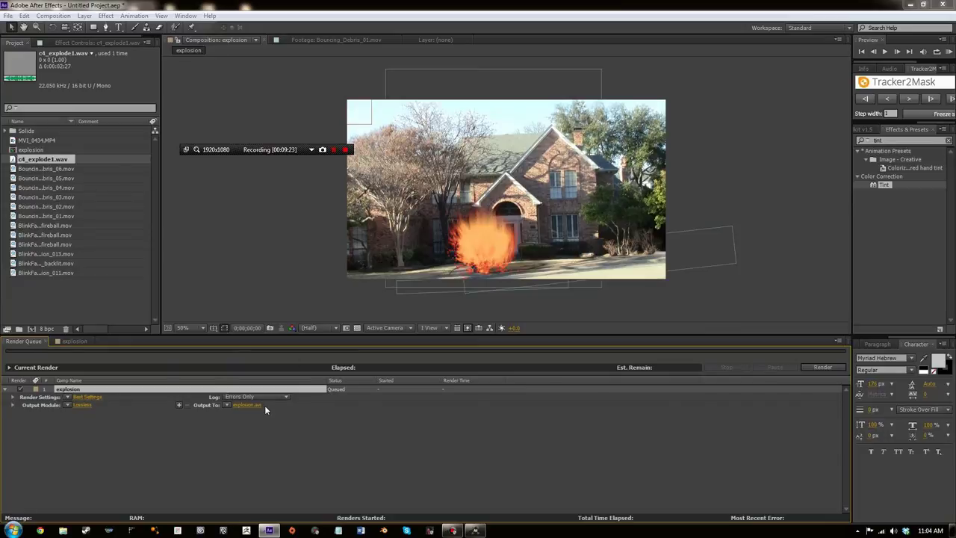
left_click(80, 406)
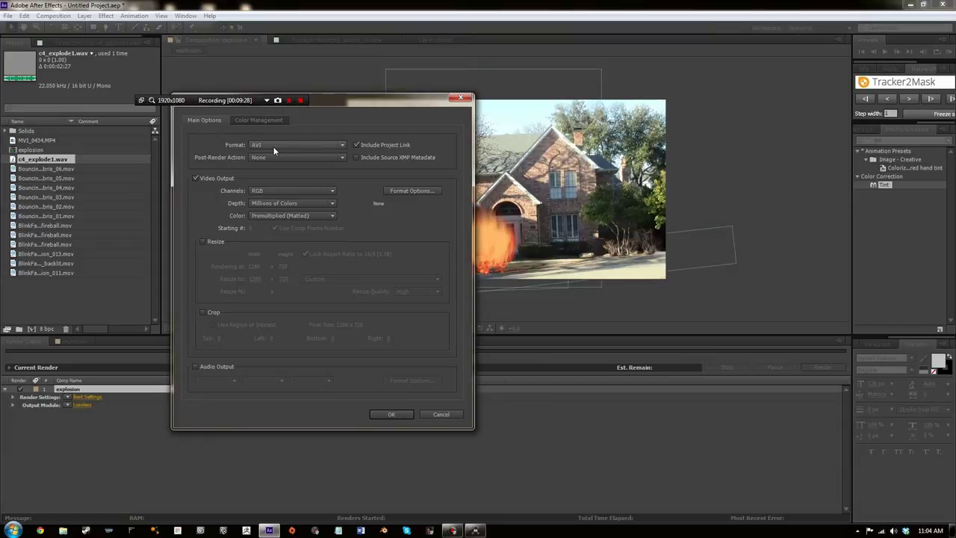
left_click(271, 147)
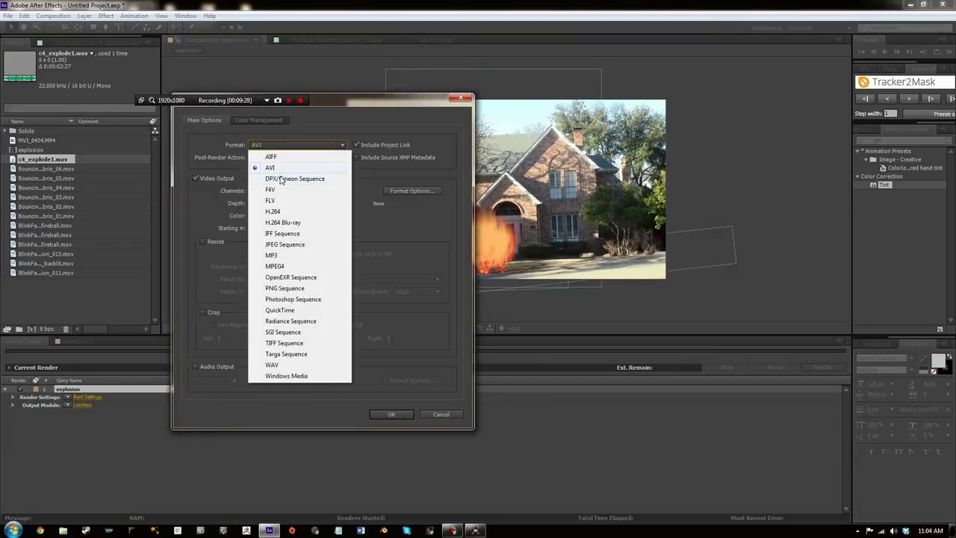
left_click(290, 213)
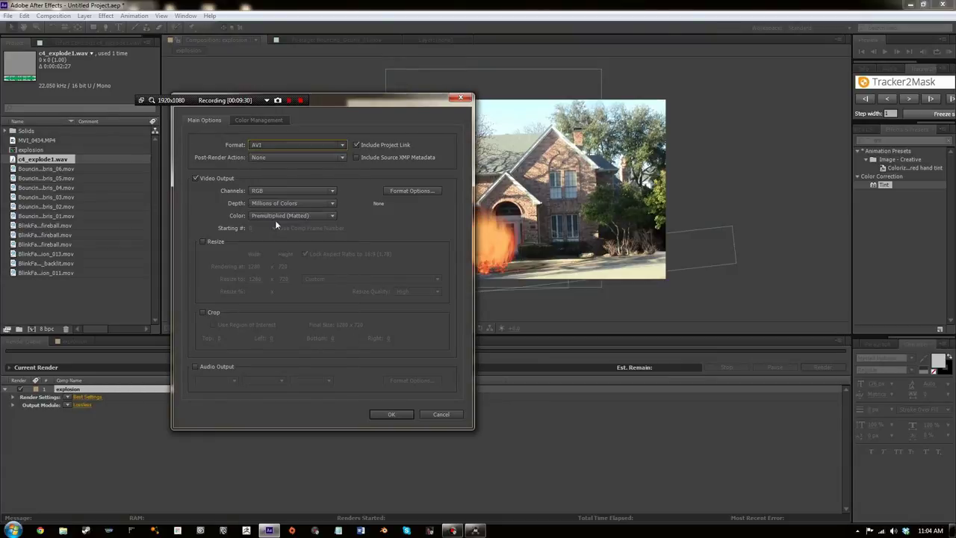
left_click(196, 366)
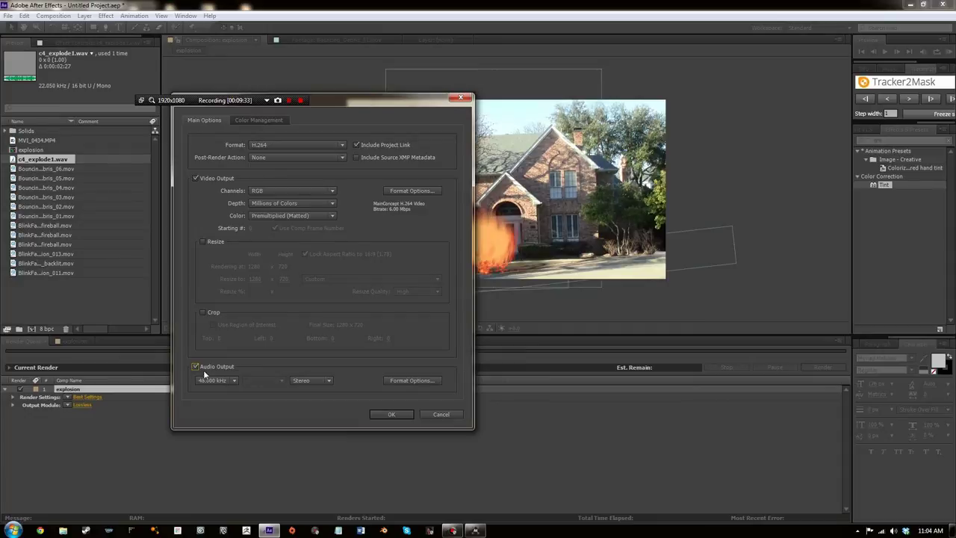
left_click(392, 414)
Set the output file to explosion_v2 as H.264 (*.mp4) in the tutorial_footage folder and start the render
left_click(245, 405)
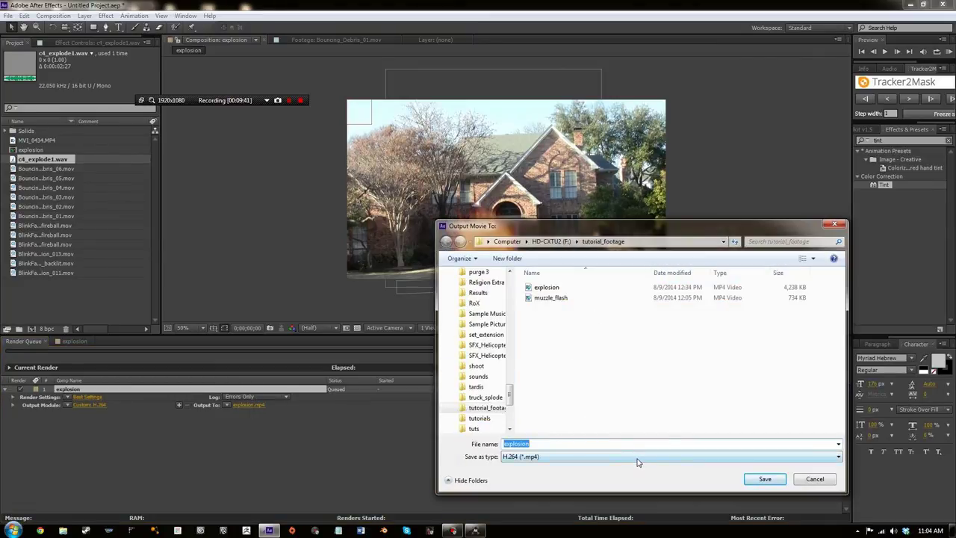
left_click(581, 443)
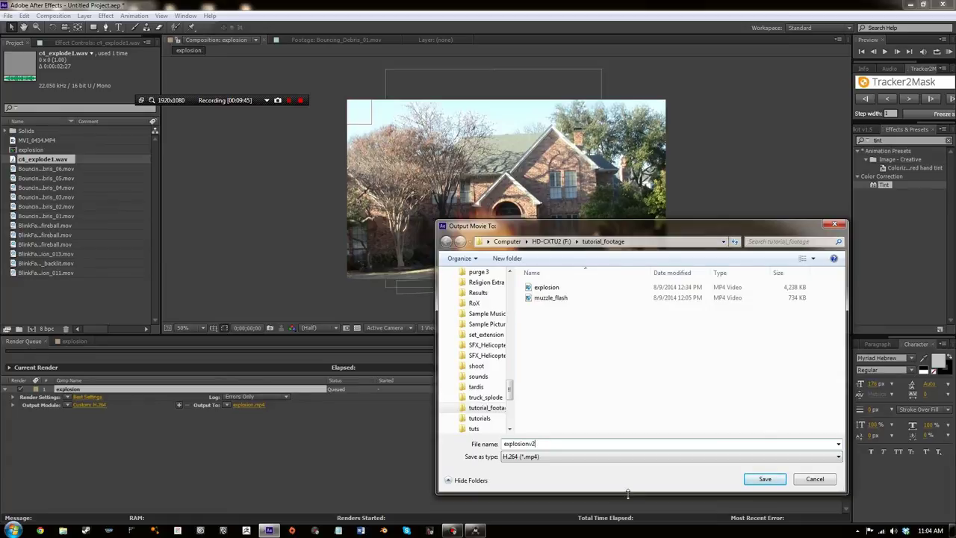
key("BackSpace")
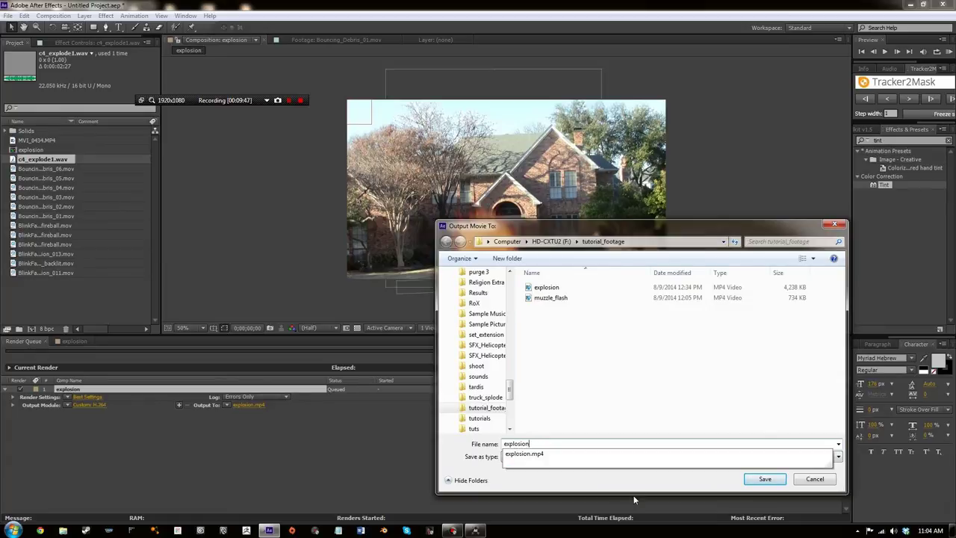
type("_v2")
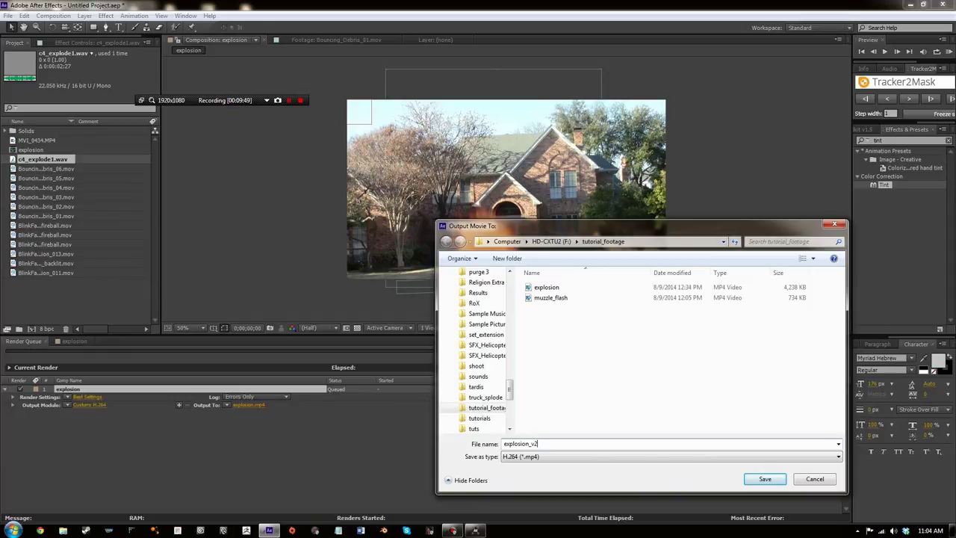
left_click(766, 479)
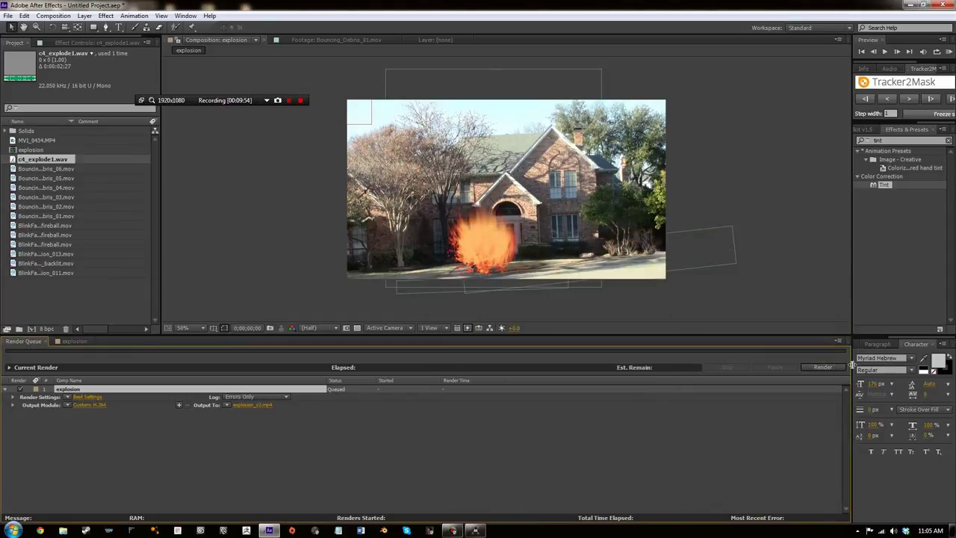
left_click(827, 367)
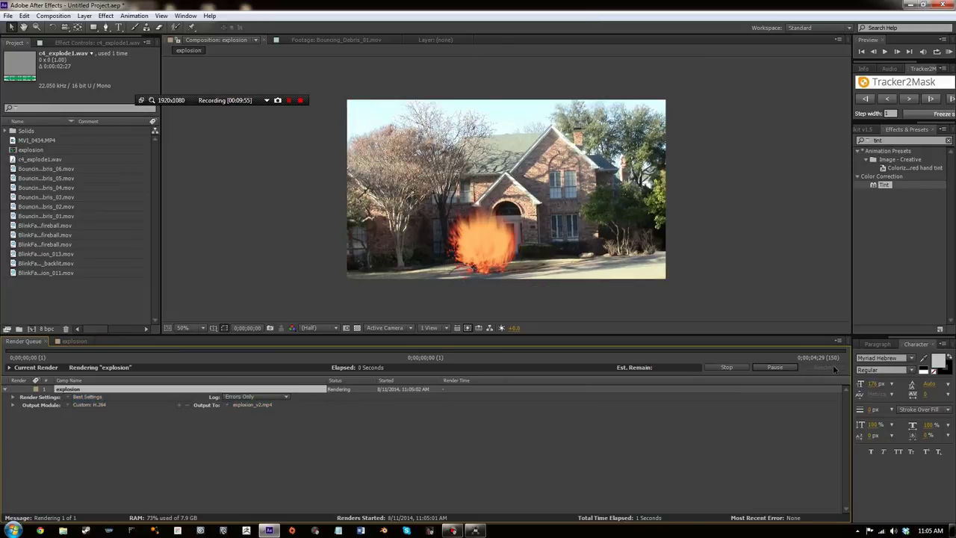